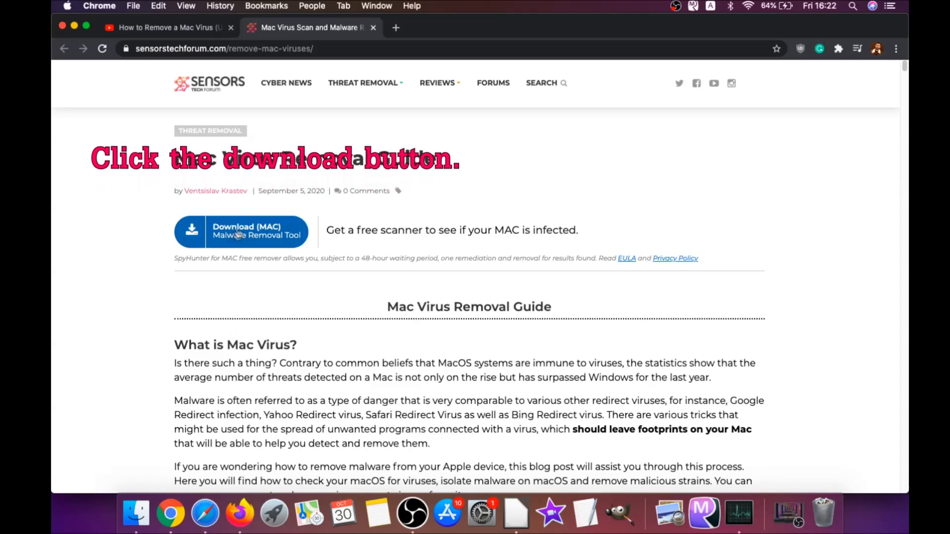
Download the SpyHunter for Mac .dmg in Chrome, open it, and minimise Chrome.
left_click(250, 238)
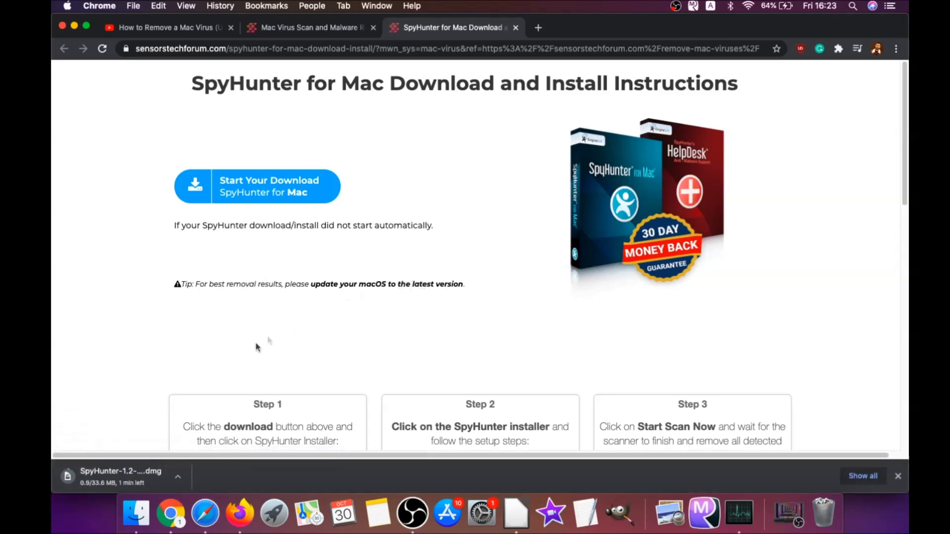
left_click(97, 476)
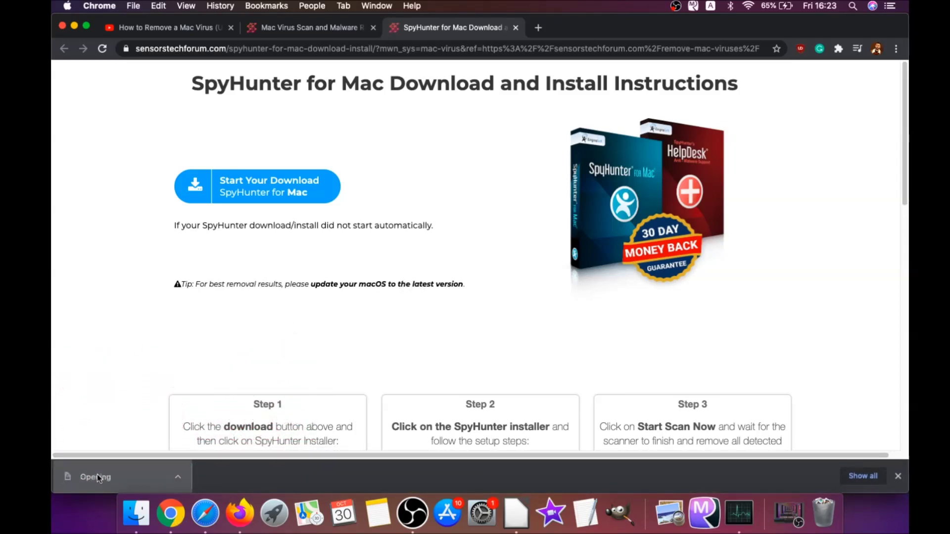
left_click(74, 25)
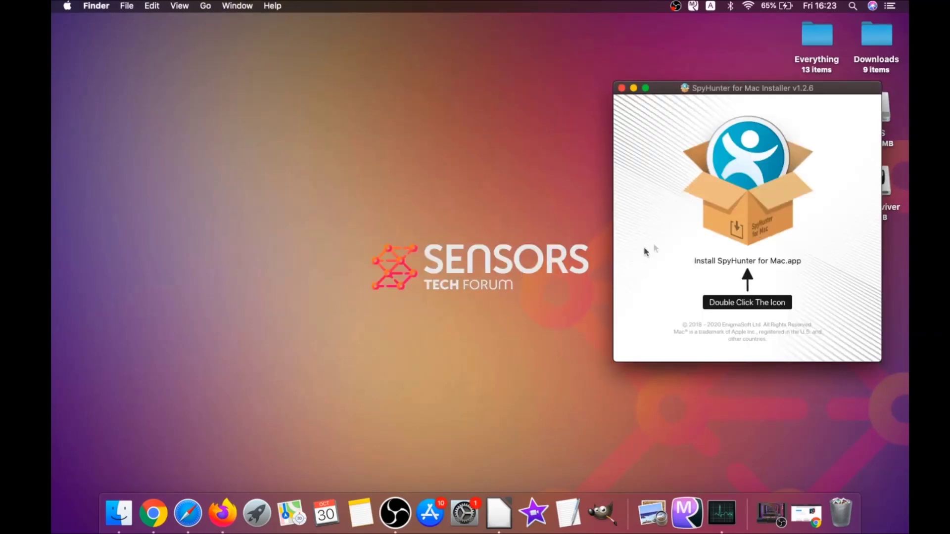
Run Install SpyHunter for Mac.app, accept the EULA and install SpyHunter.
double_click(737, 211)
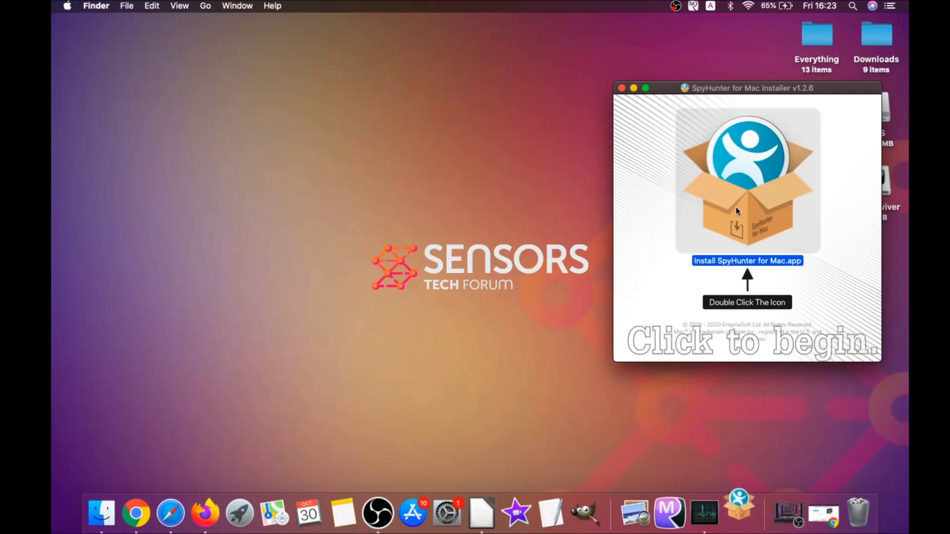
left_click(634, 89)
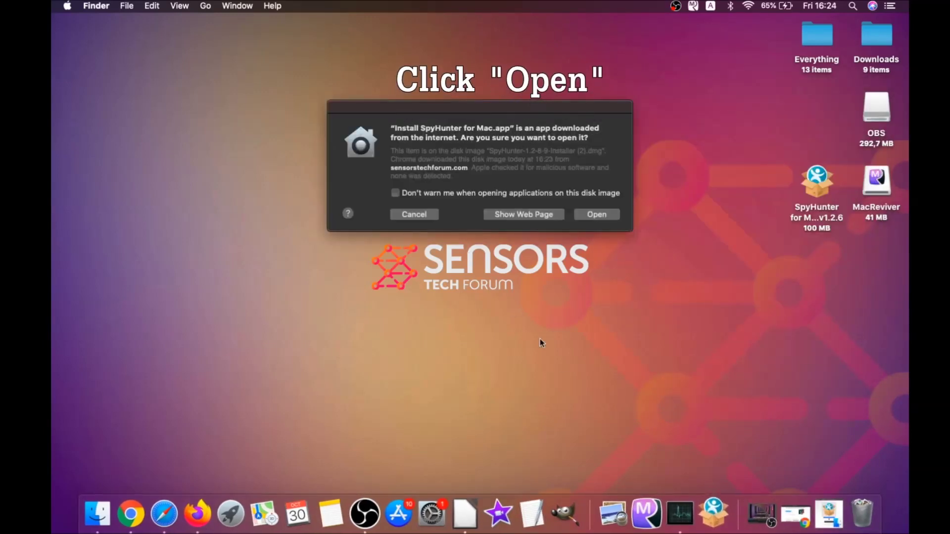
left_click(584, 214)
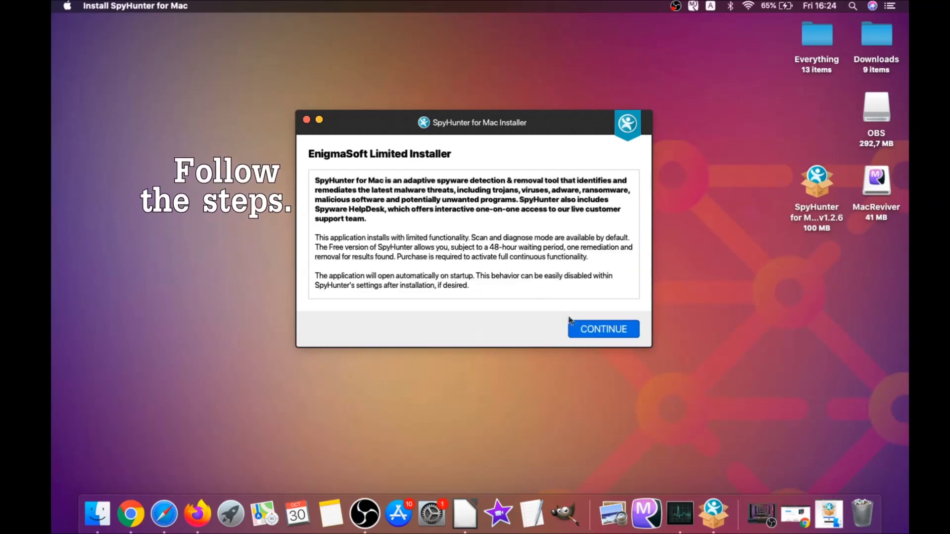
left_click(584, 327)
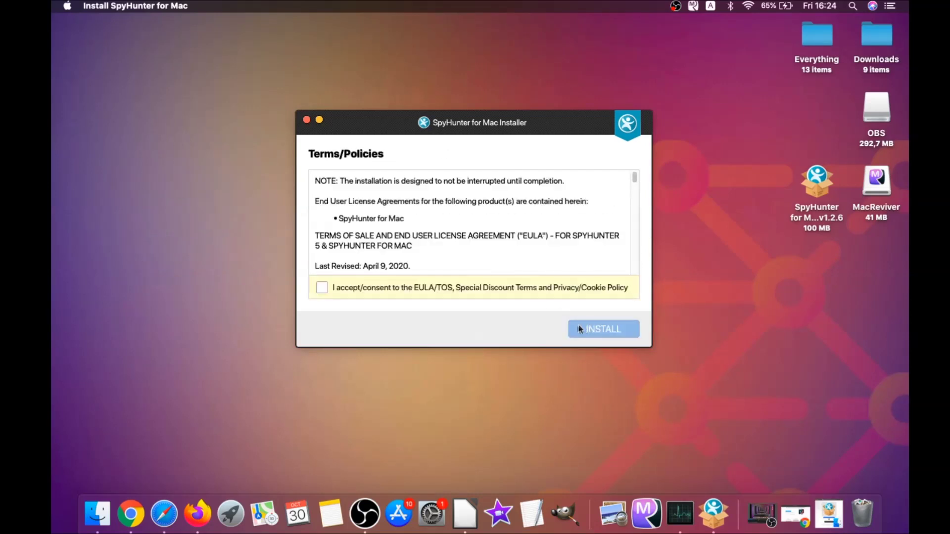
left_click(322, 287)
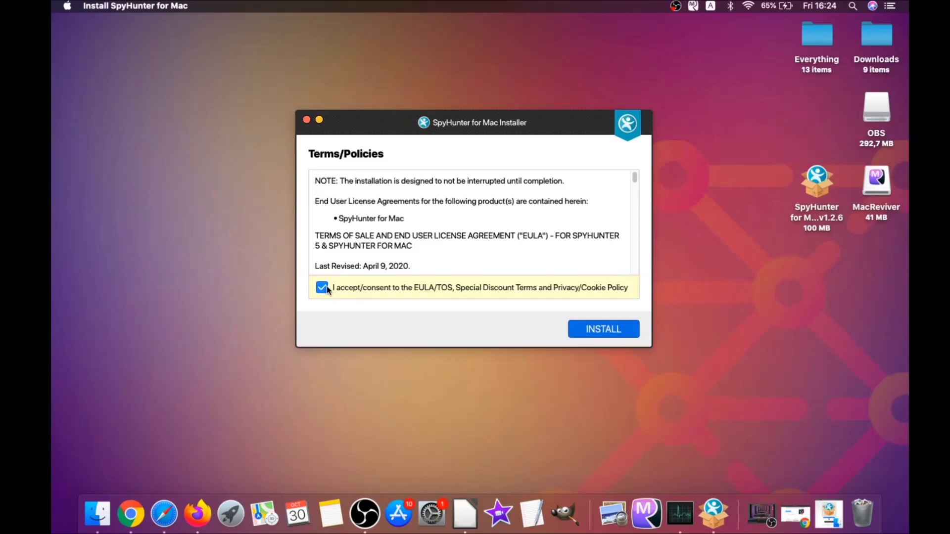
left_click(579, 330)
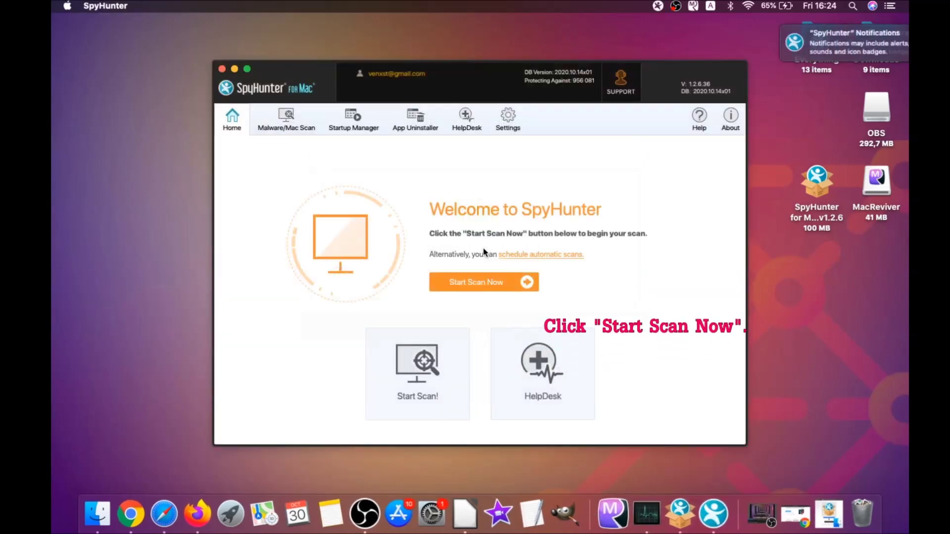
Scan the Mac and remove the detected malware, ignoring unwanted programs for now.
left_click(481, 281)
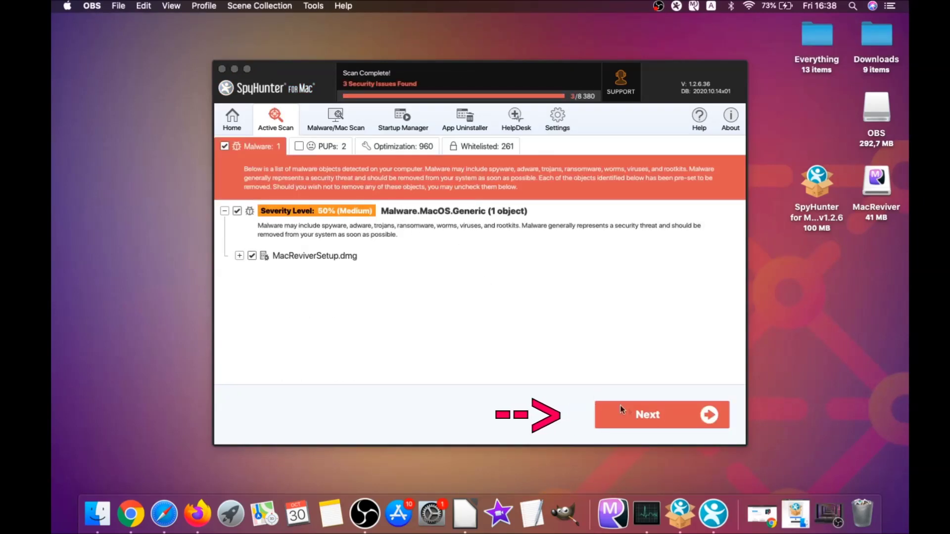
left_click(652, 419)
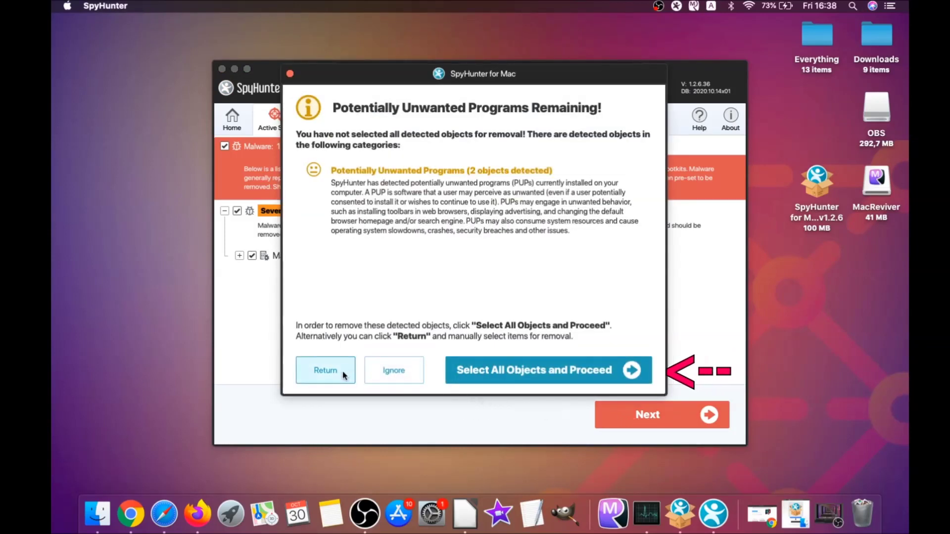
left_click(383, 372)
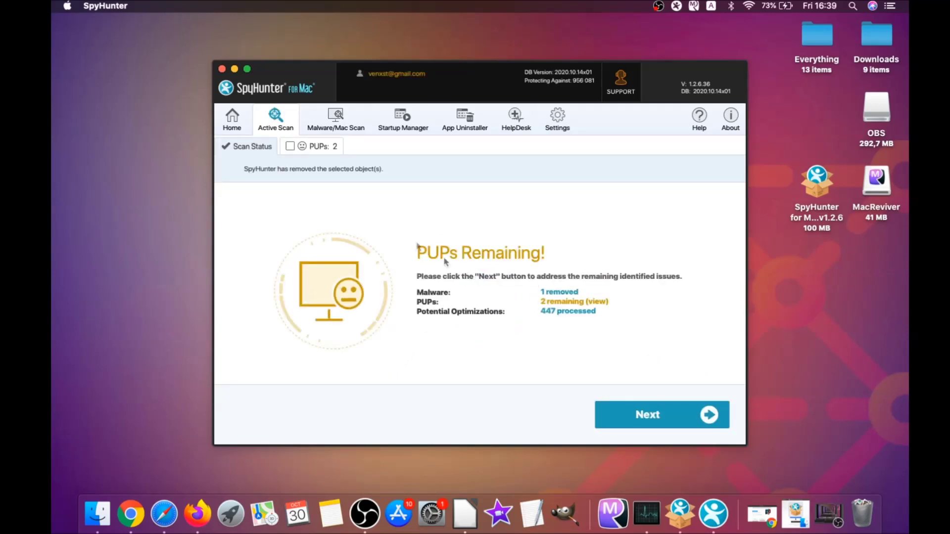
Remove both MacReviver unwanted programs from the PUPs tab and finish.
left_click(320, 146)
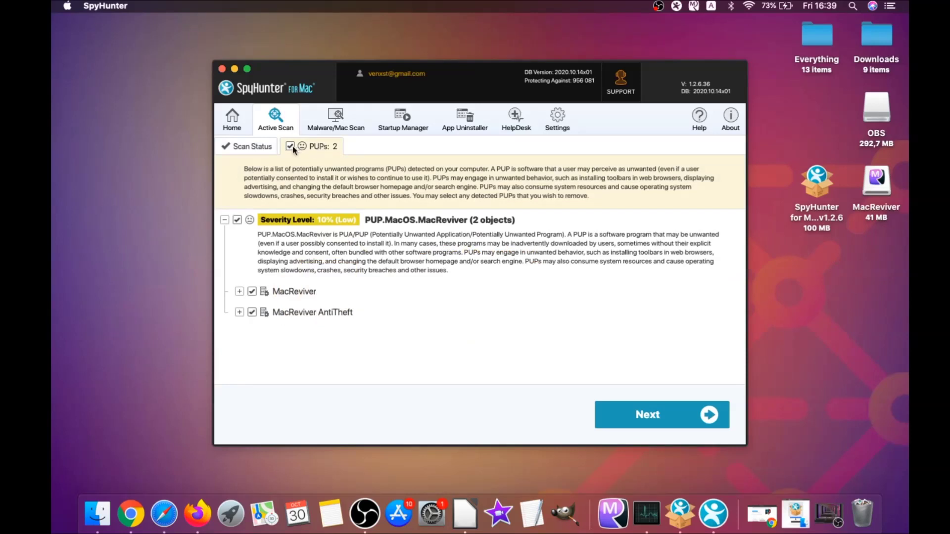
left_click(658, 406)
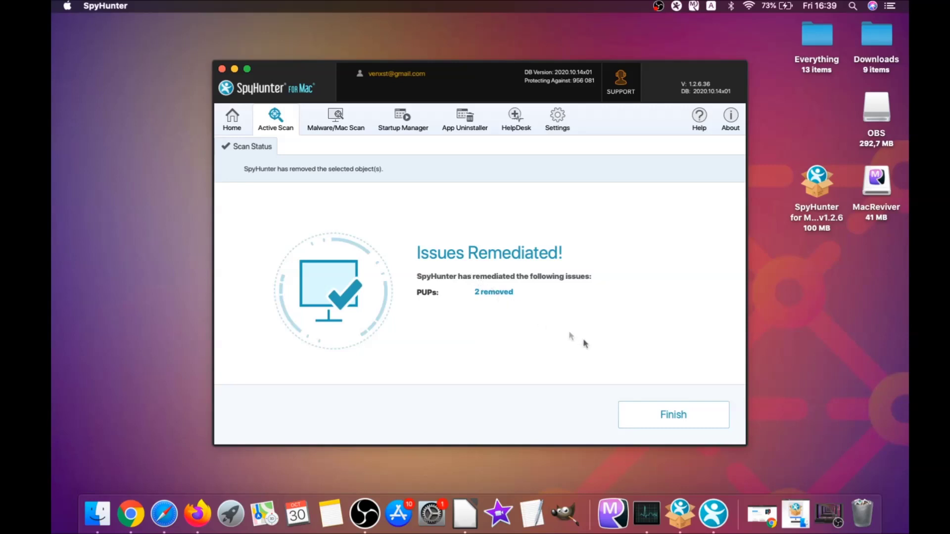
left_click(674, 415)
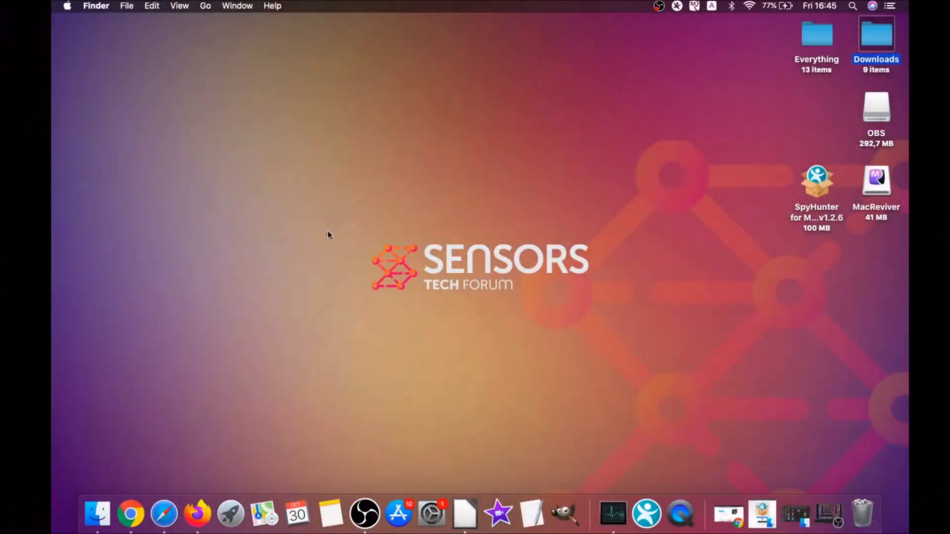
Move MacReviver.app from the Applications folder to the Bin.
left_click(206, 7)
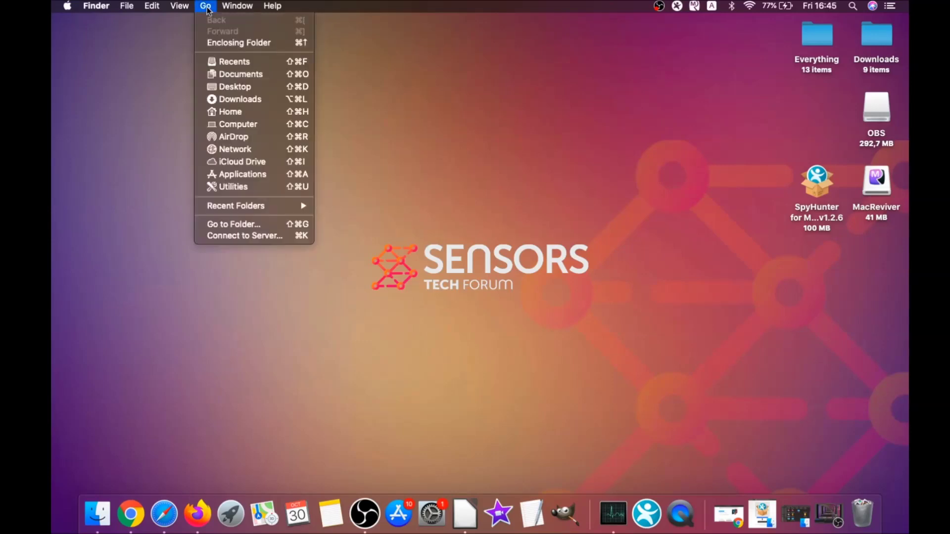
left_click(238, 174)
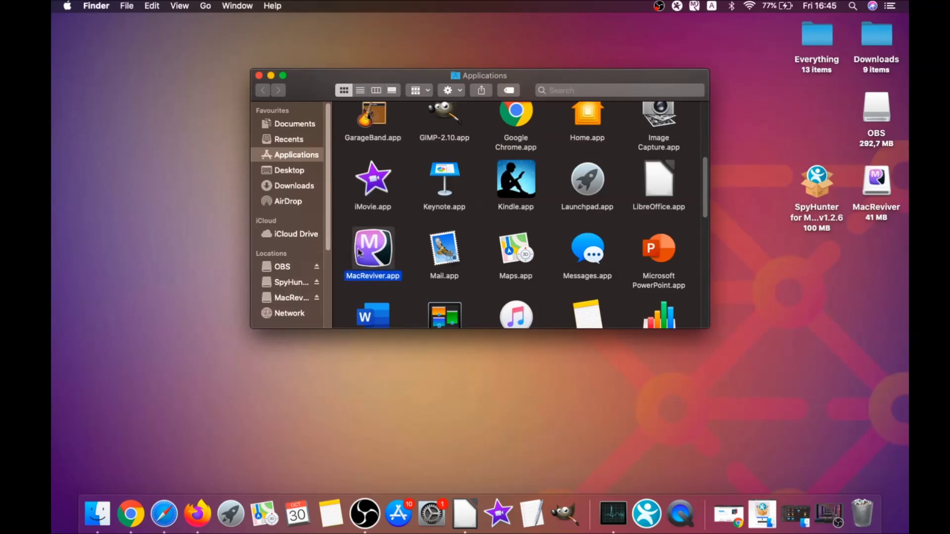
left_click_drag(359, 252, 860, 505)
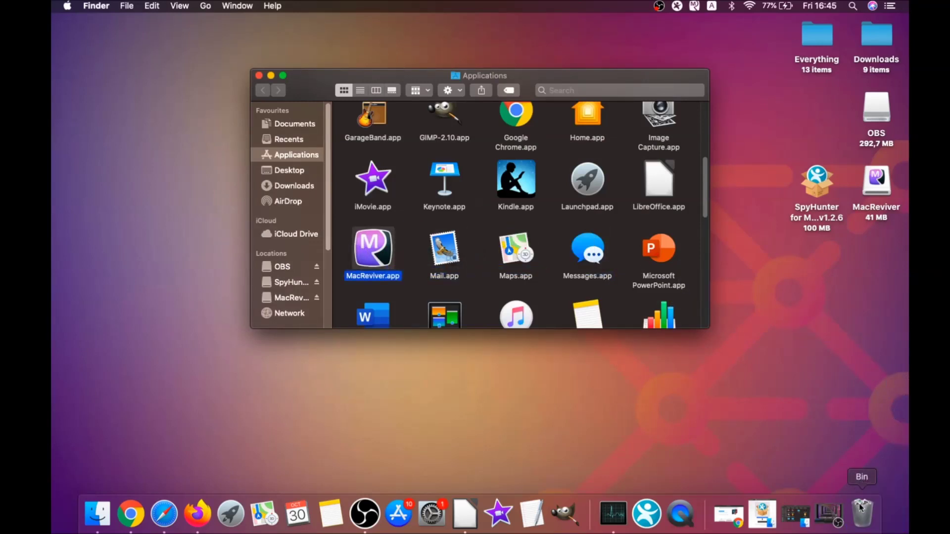
Close the Applications window and open the Utilities folder.
left_click(259, 77)
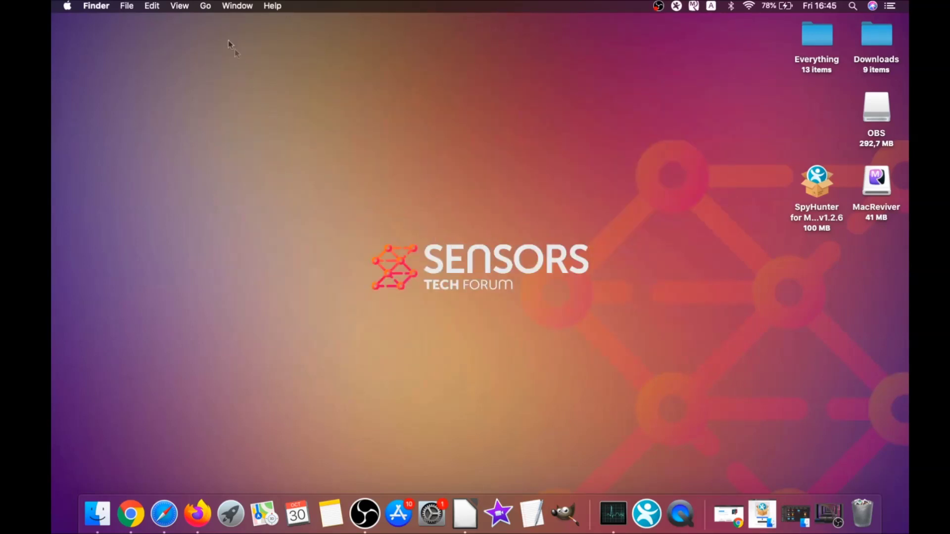
left_click(207, 7)
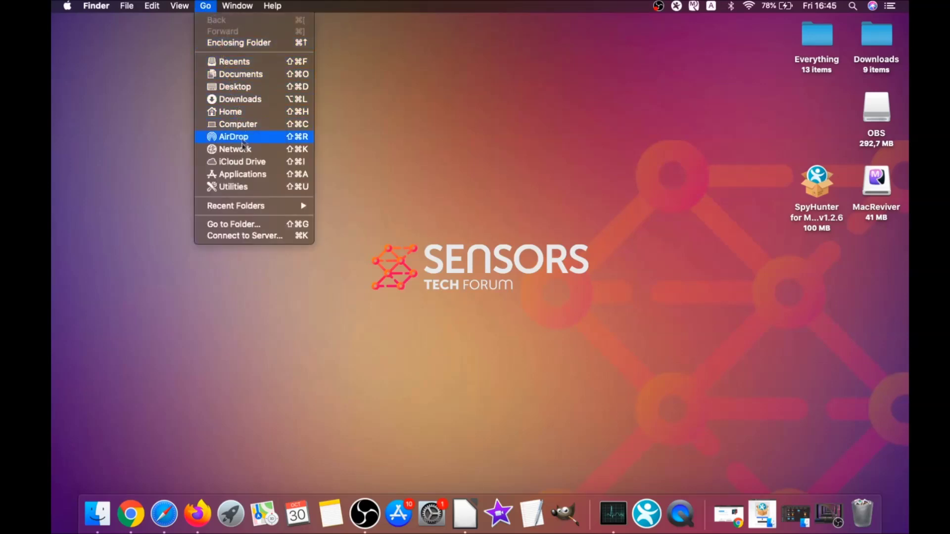
left_click(248, 187)
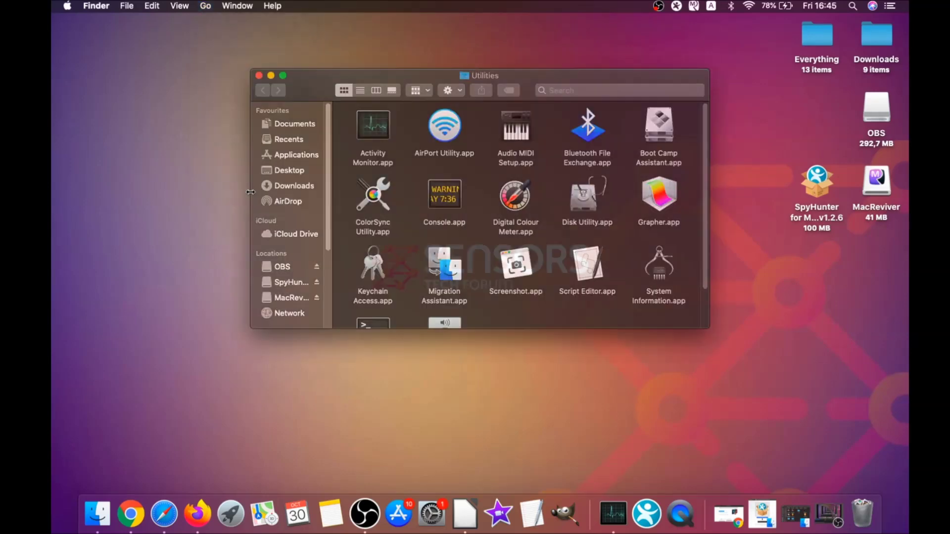
Launch Activity Monitor and force quit the lsd process.
double_click(373, 129)
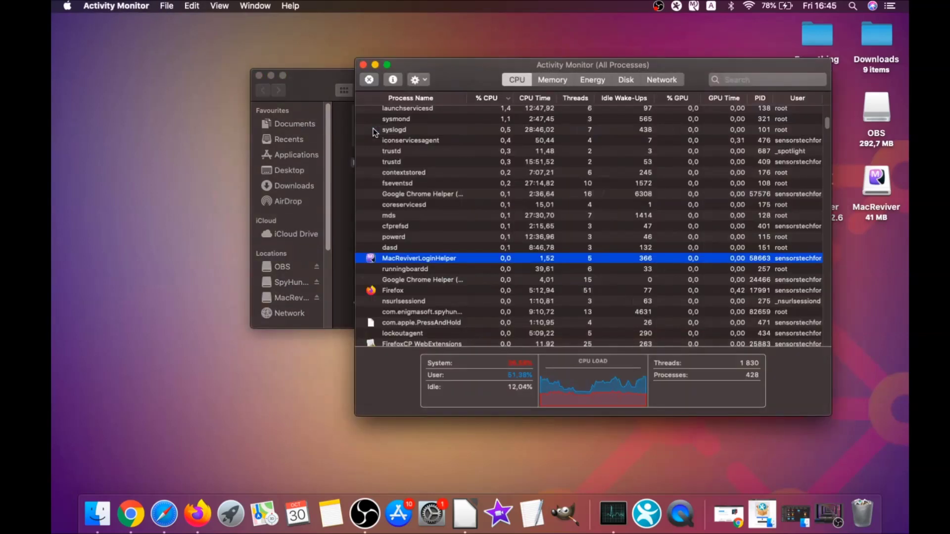
left_click(402, 259)
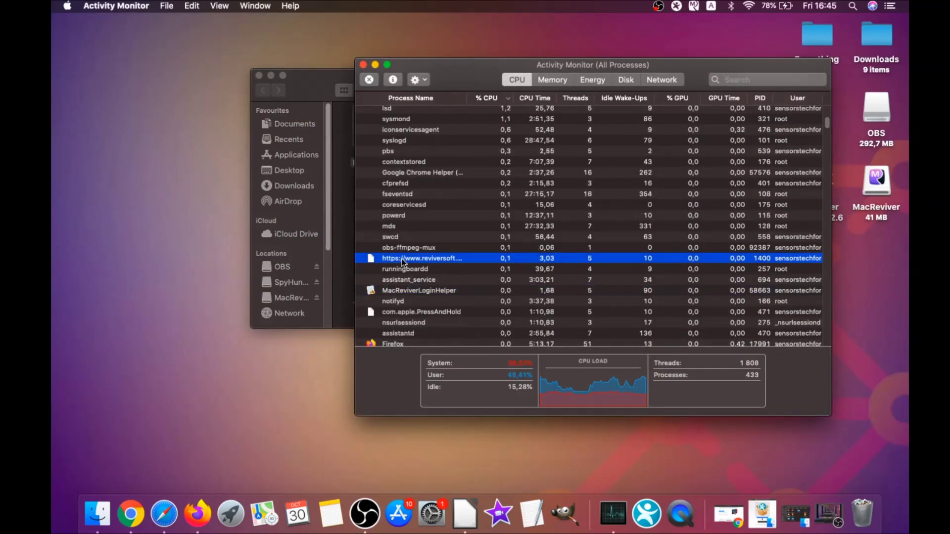
scroll(405, 259, "down", 10)
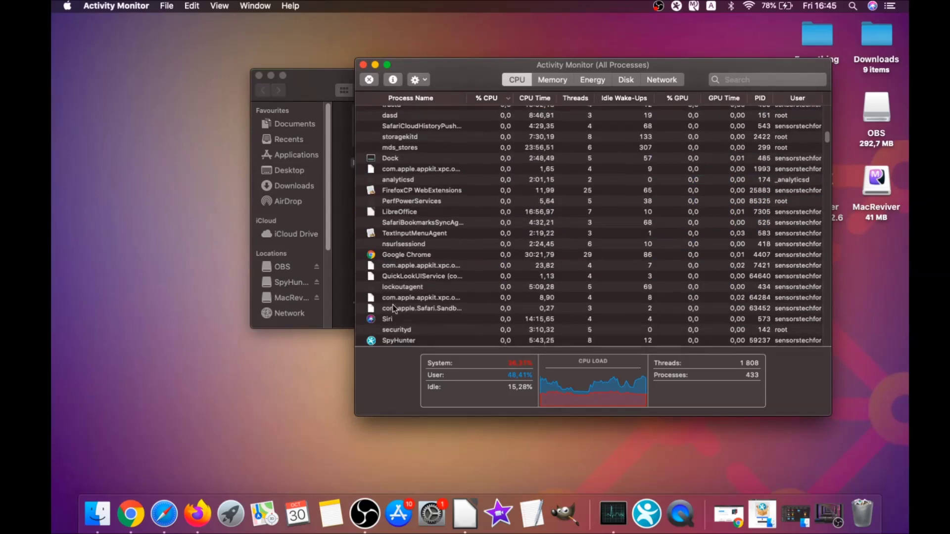
scroll(396, 298, "up", 5)
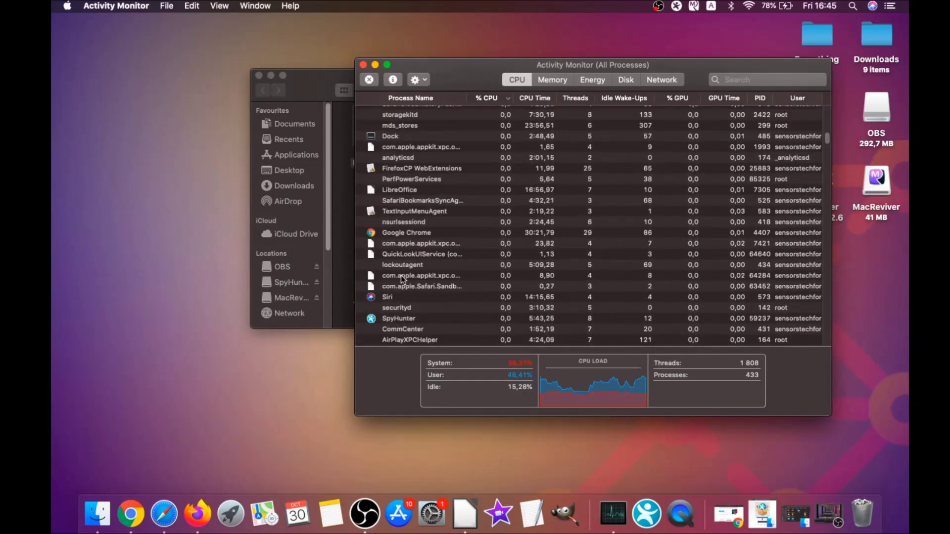
scroll(401, 274, "up", 5)
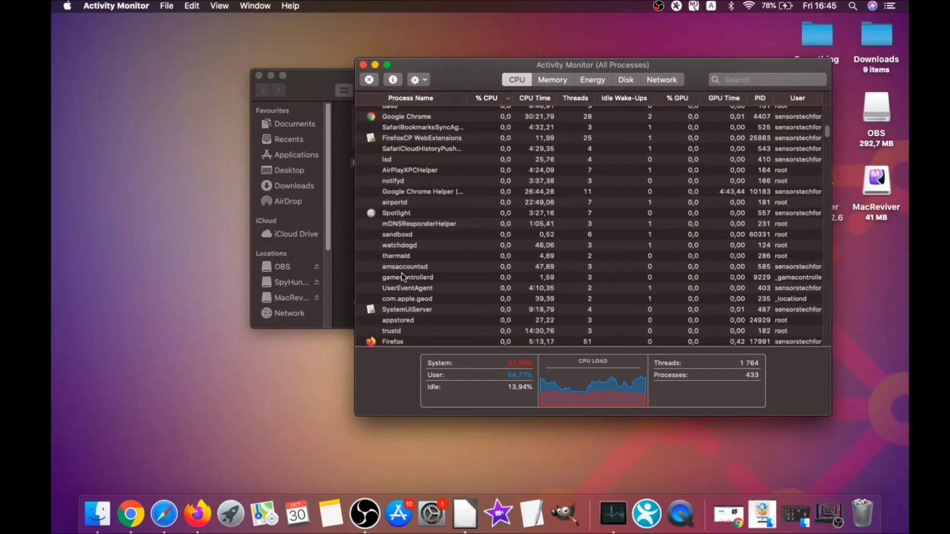
left_click(398, 203)
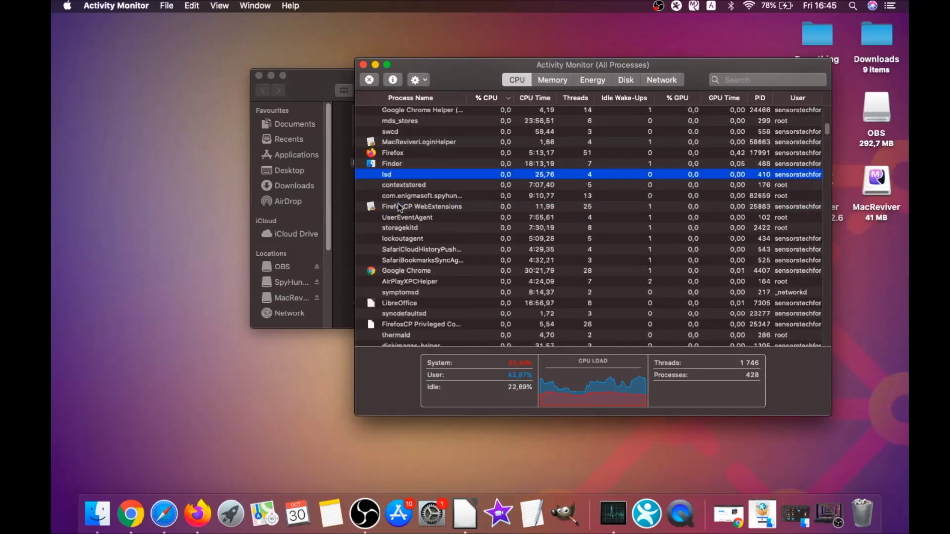
left_click(369, 80)
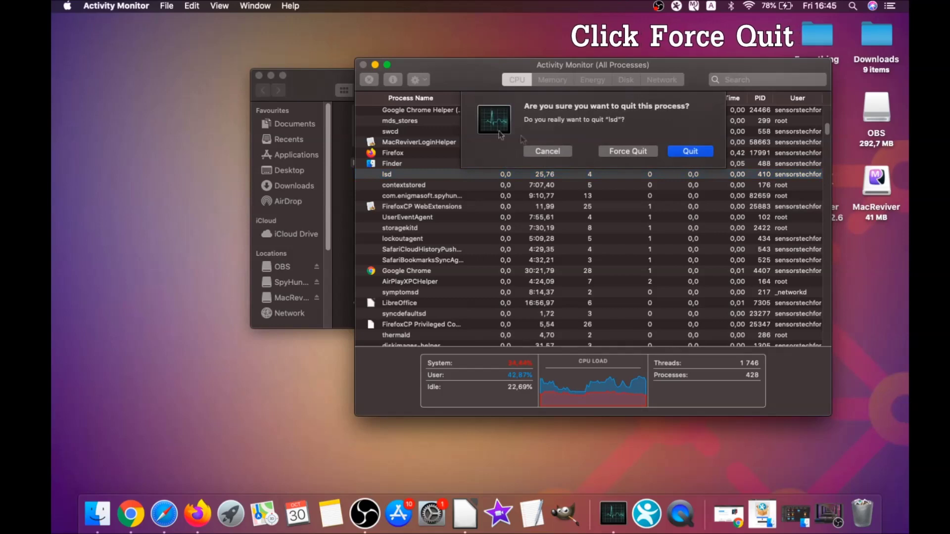
left_click(641, 151)
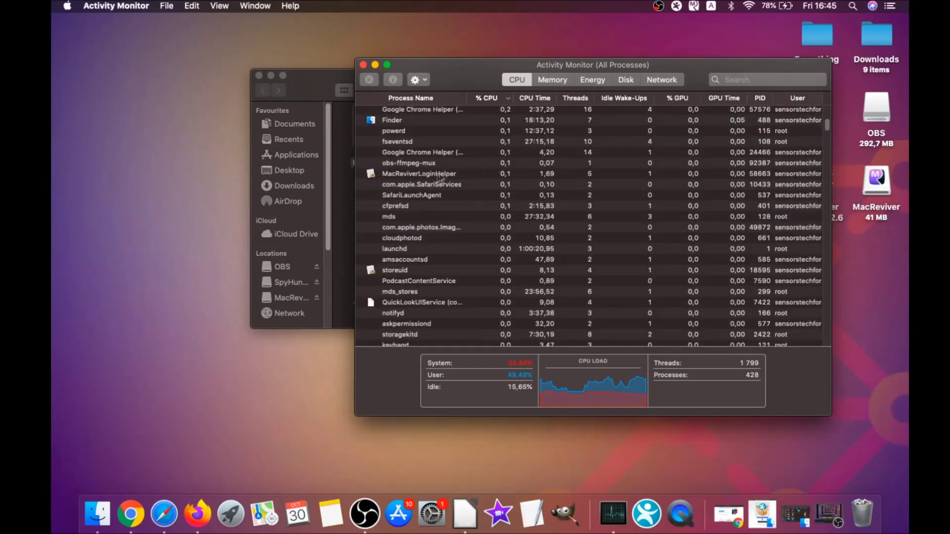
Force quit MacReviverLoginHelper, then close Activity Monitor and the Utilities window.
left_click(437, 174)
left_click(370, 80)
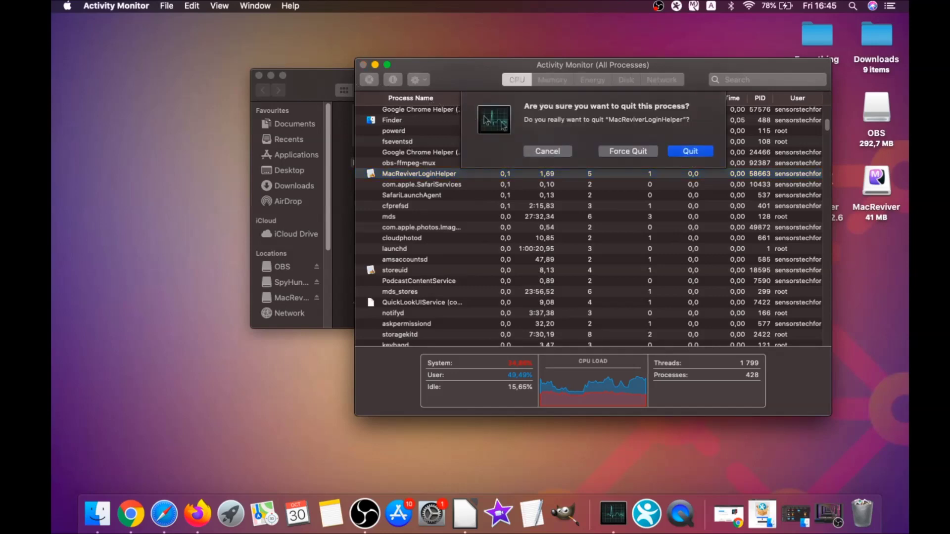
left_click(618, 153)
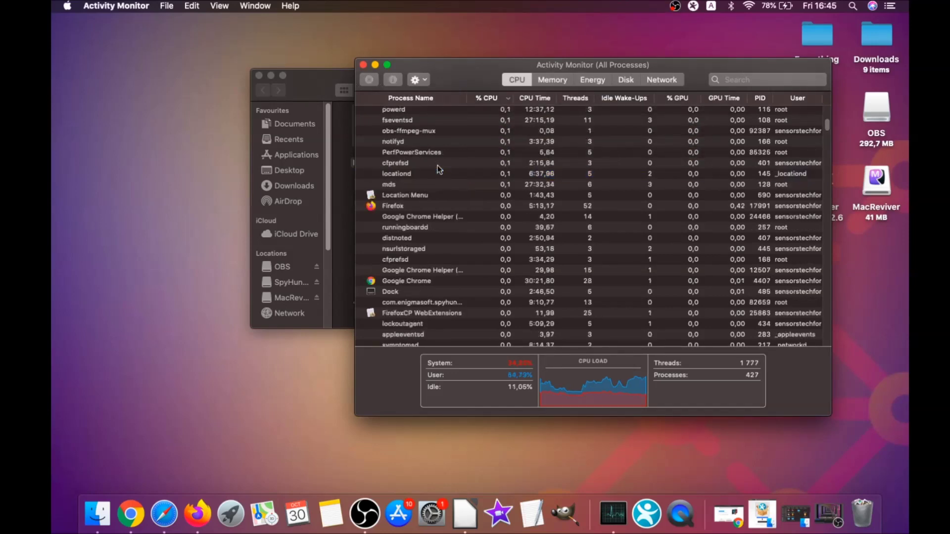
scroll(437, 170, "up", 5)
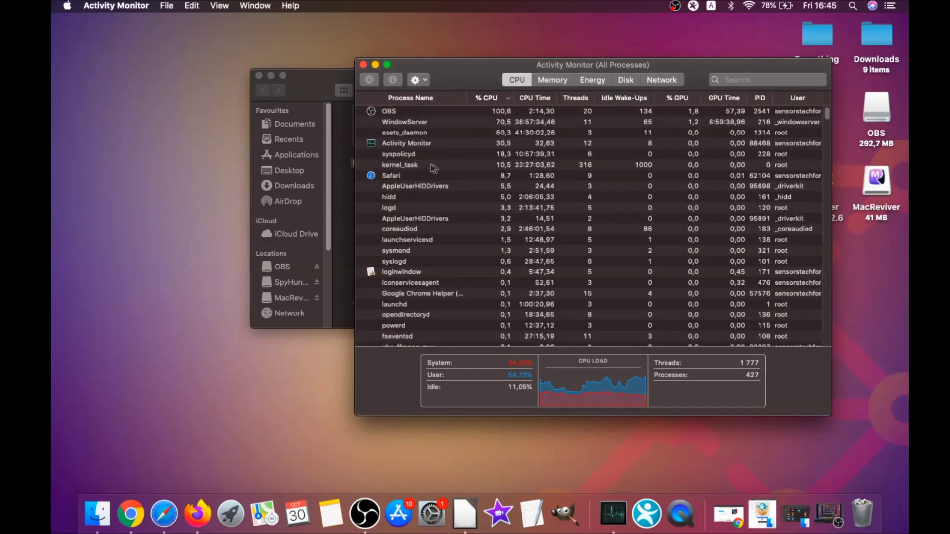
left_click(362, 65)
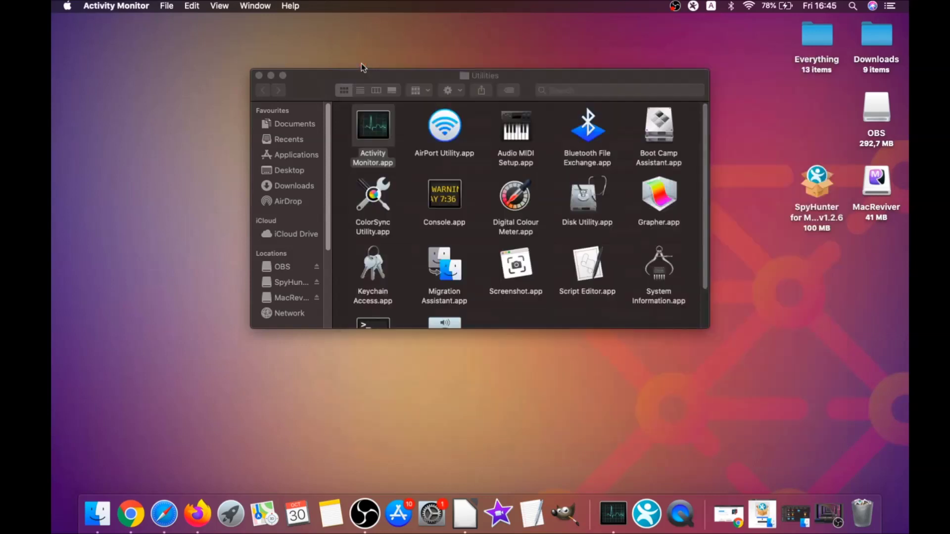
left_click(258, 76)
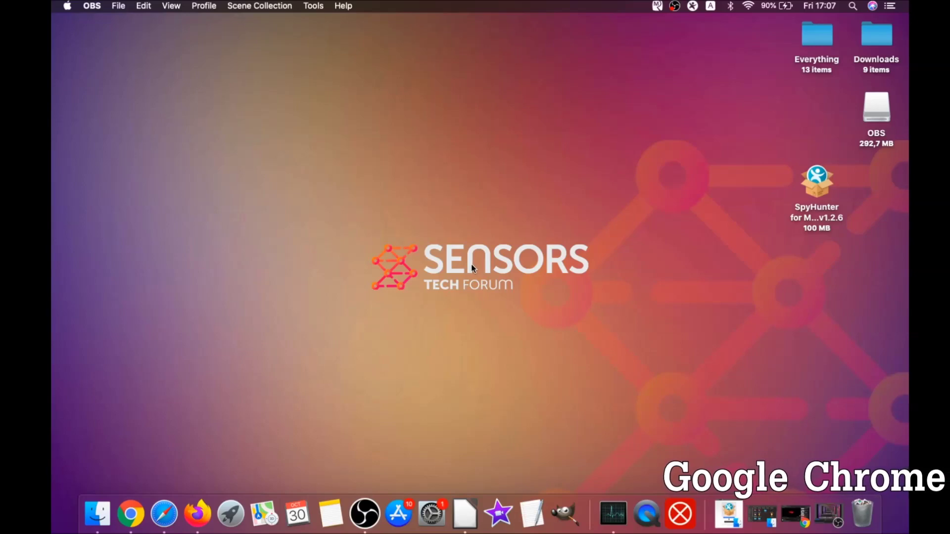
Bring Chrome forward and enter about://settings/clearBrowserData as the address.
left_click(131, 514)
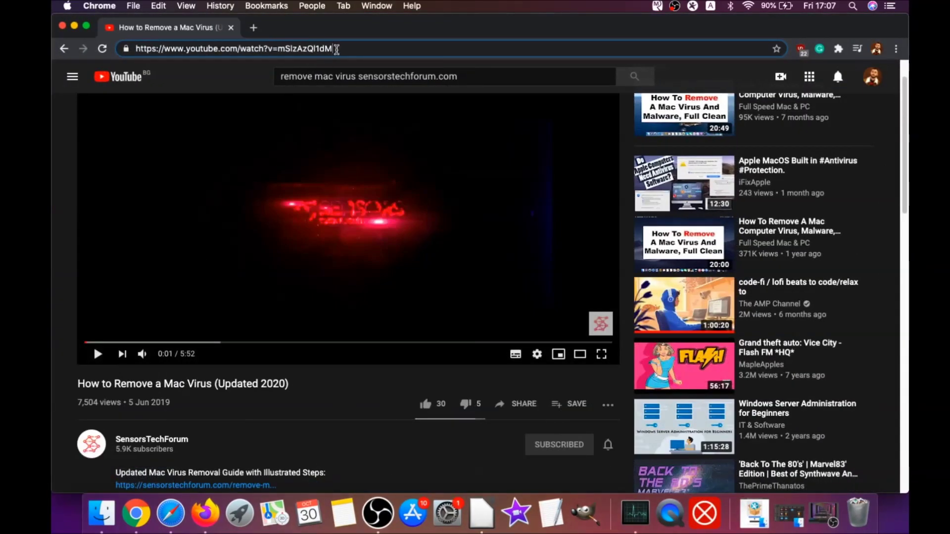
left_click(335, 49)
type("about:/")
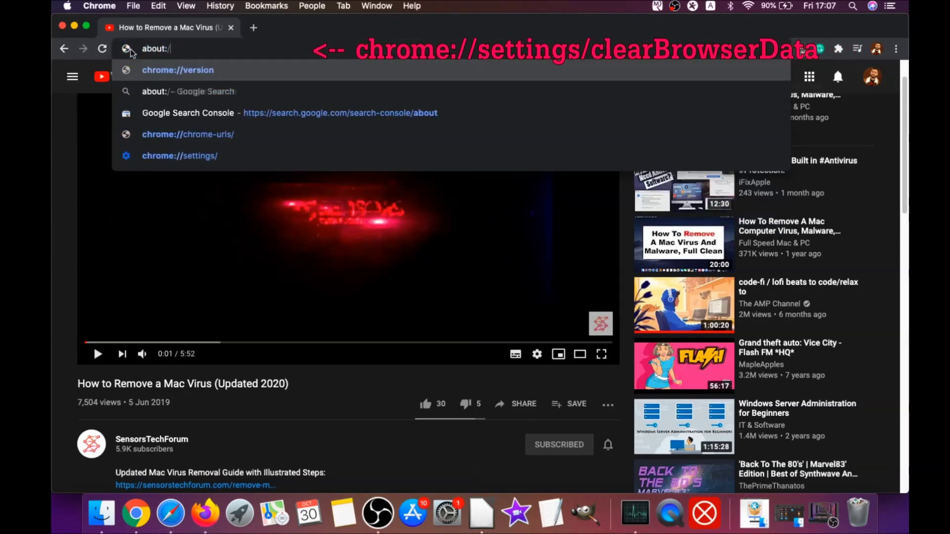
type("/settings")
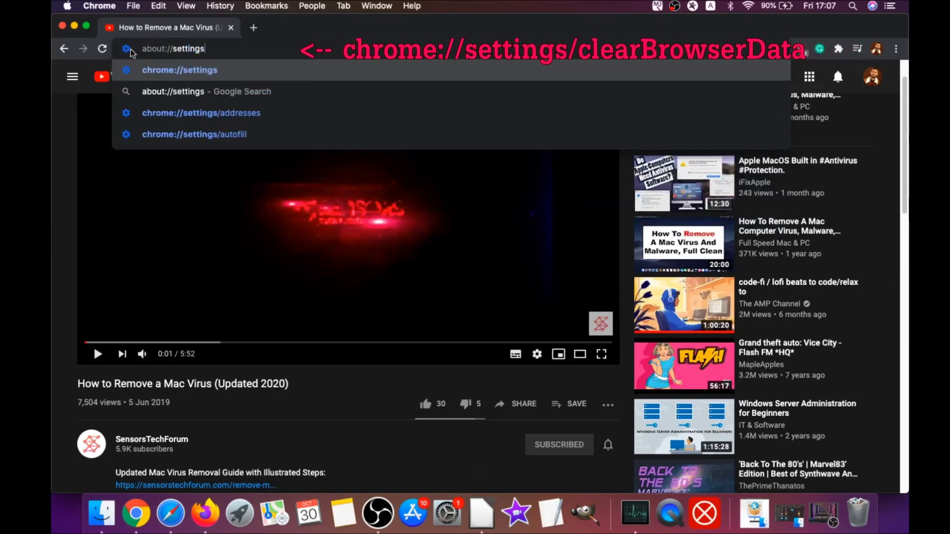
type("/clear")
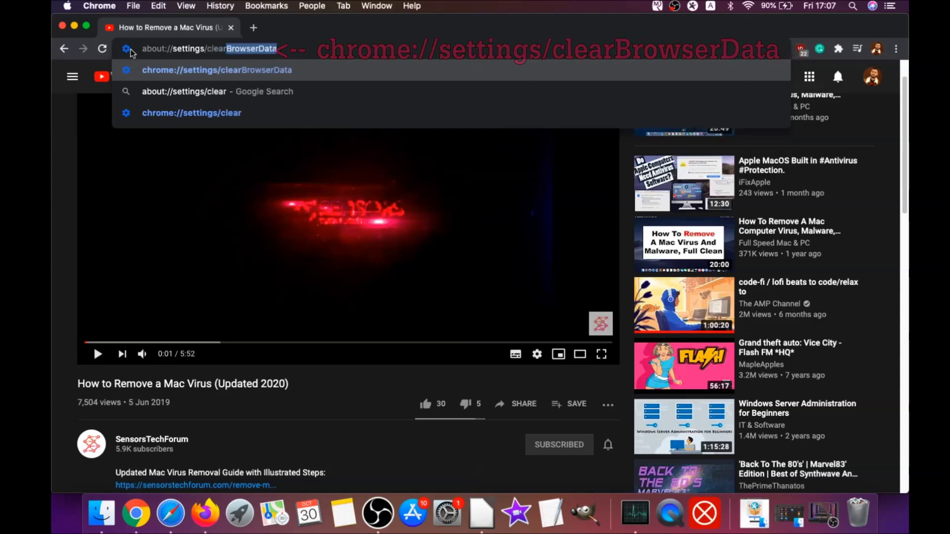
type("BrowserData")
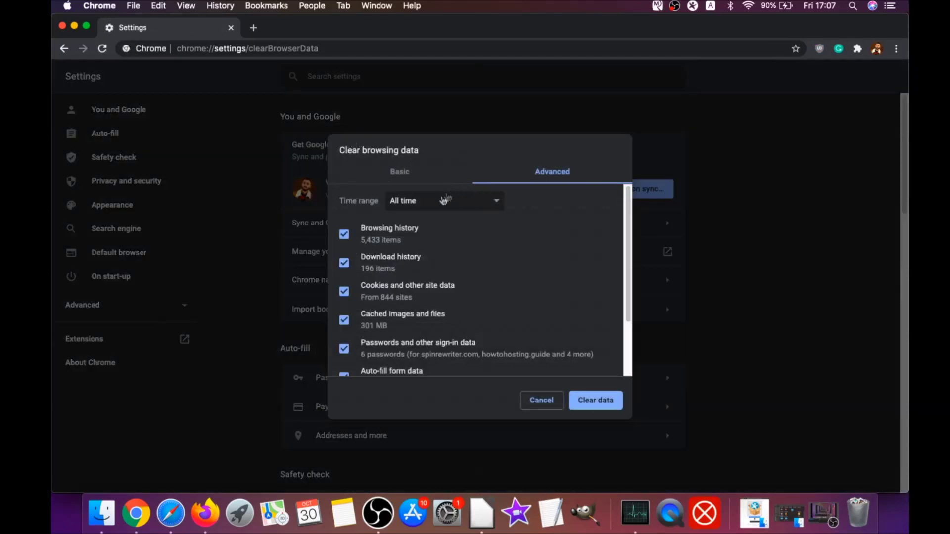
Clear all-time browsing data, keeping passwords and other sign-in data.
left_click(444, 201)
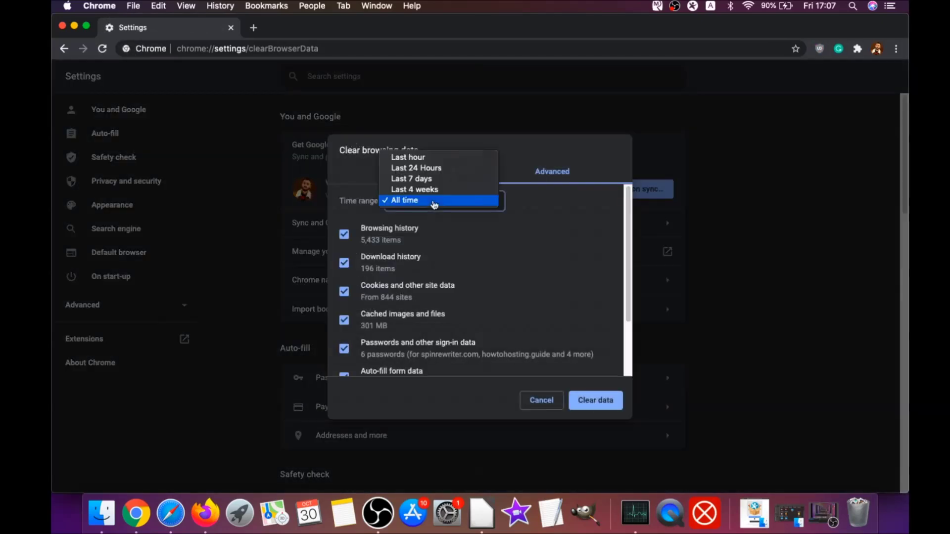
left_click(405, 200)
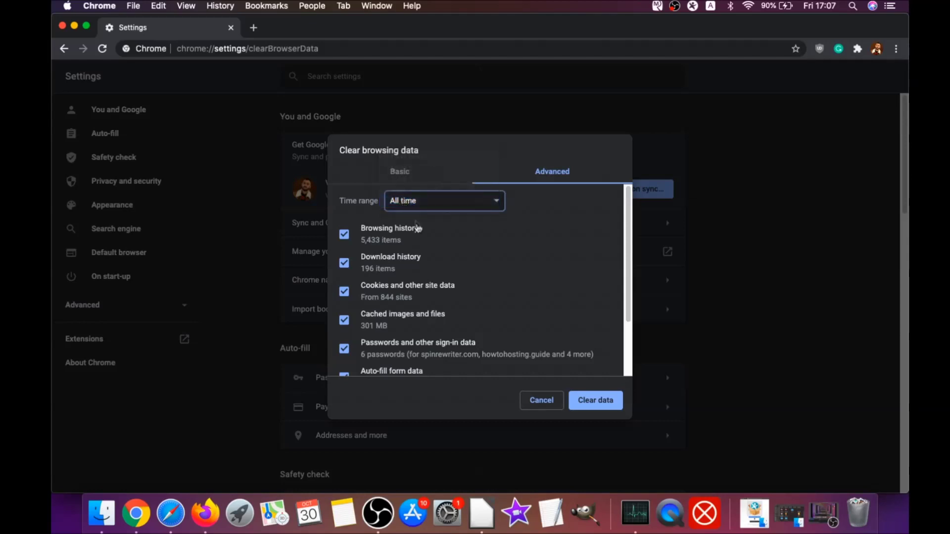
scroll(417, 228, "down", 3)
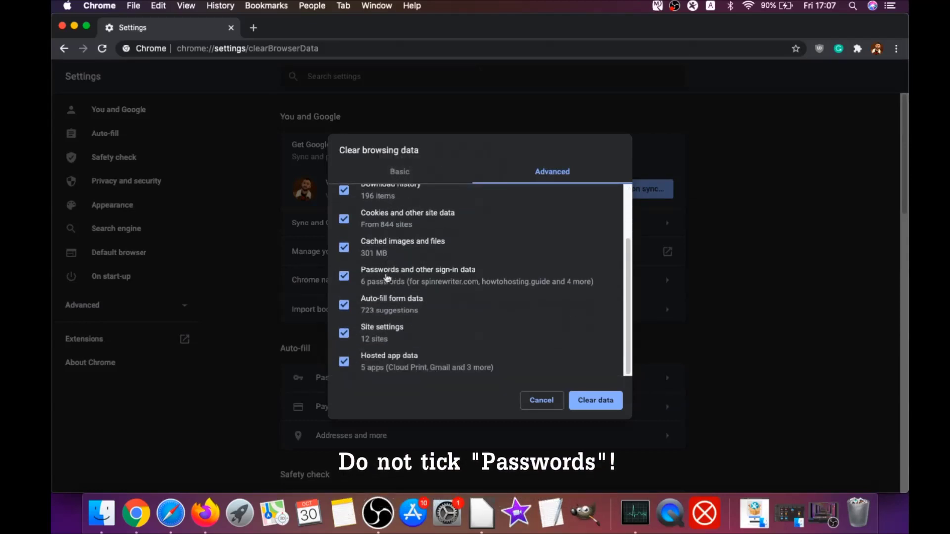
left_click(387, 278)
scroll(388, 274, "up", 3)
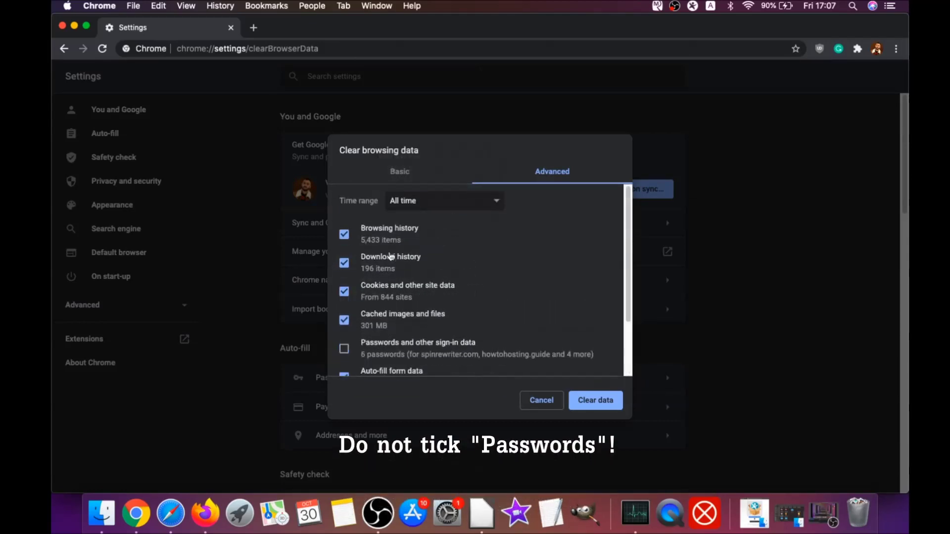
scroll(376, 292, "down", 3)
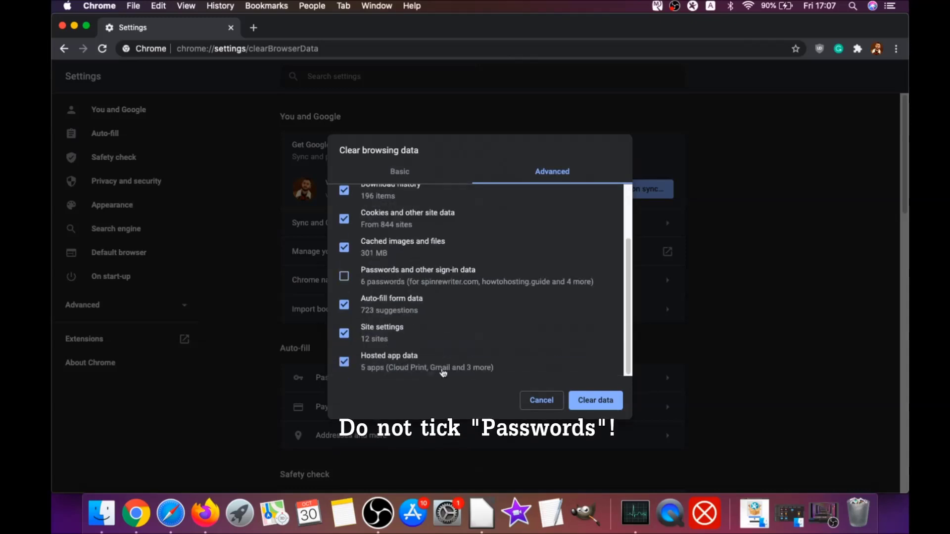
left_click(589, 400)
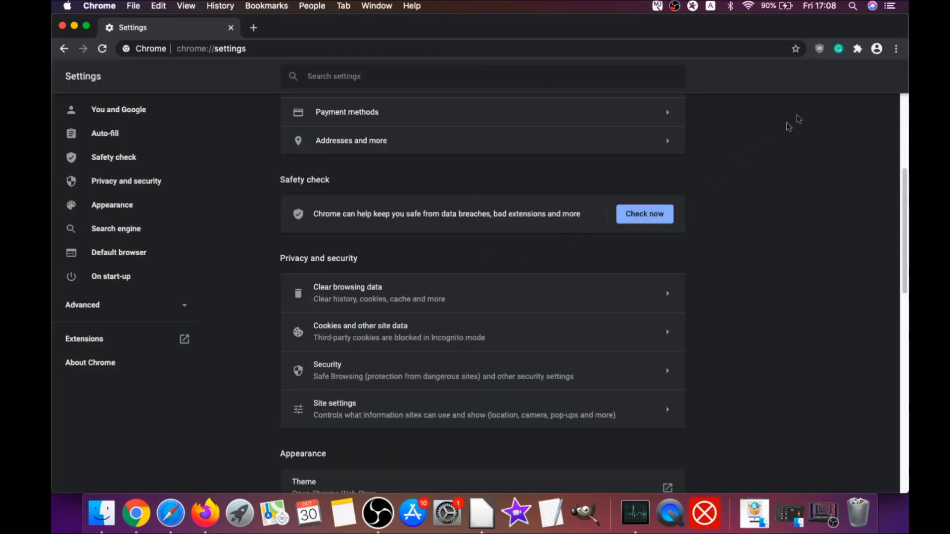
Remove the uBlock Origin extension via Chrome's Extensions page, then minimise Chrome.
left_click(896, 49)
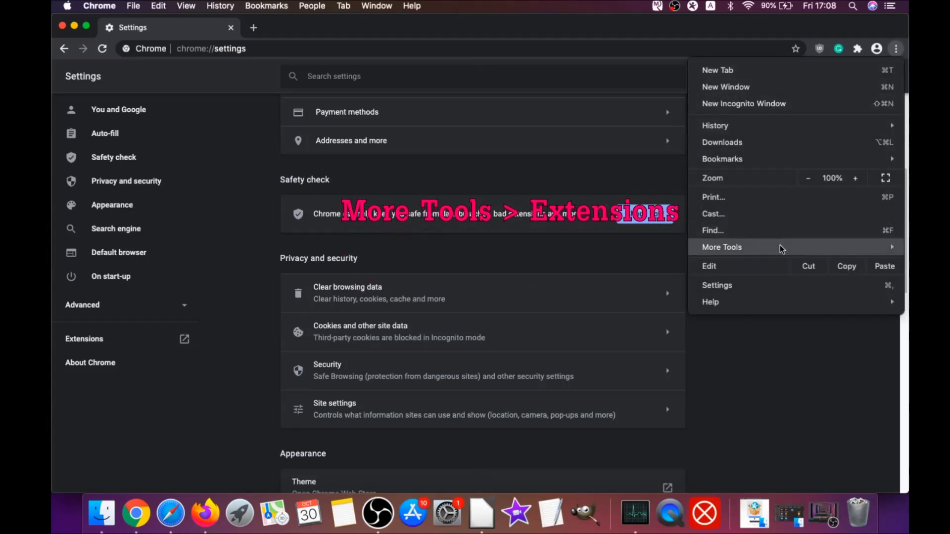
mouse_move(779, 247)
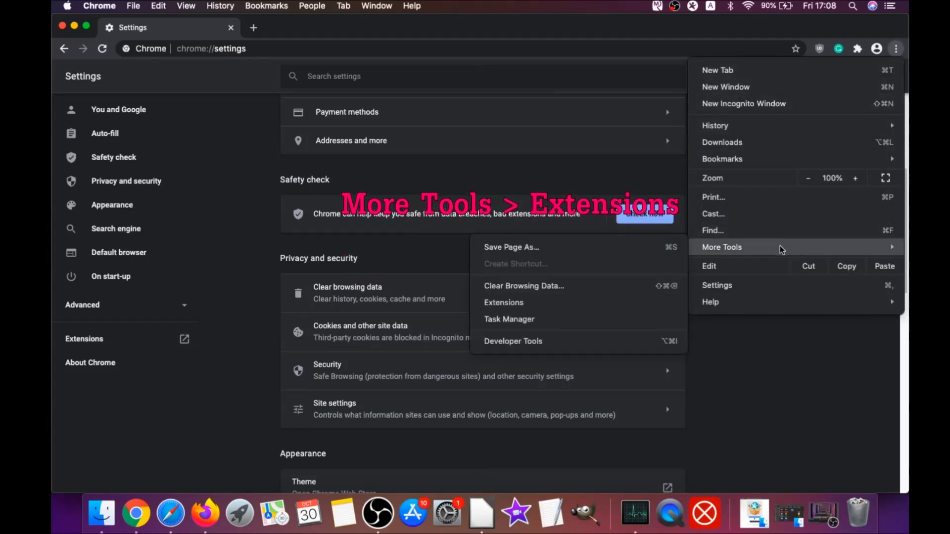
left_click(537, 303)
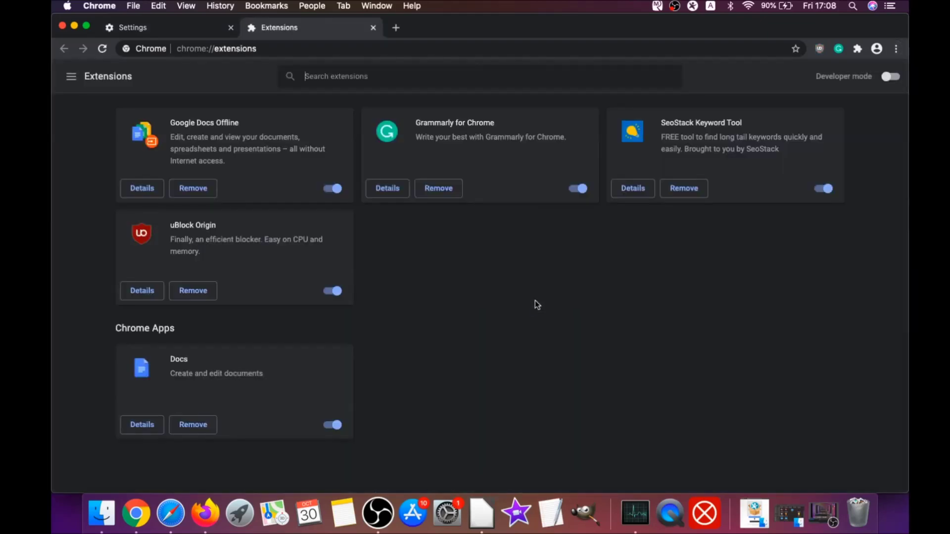
left_click(187, 292)
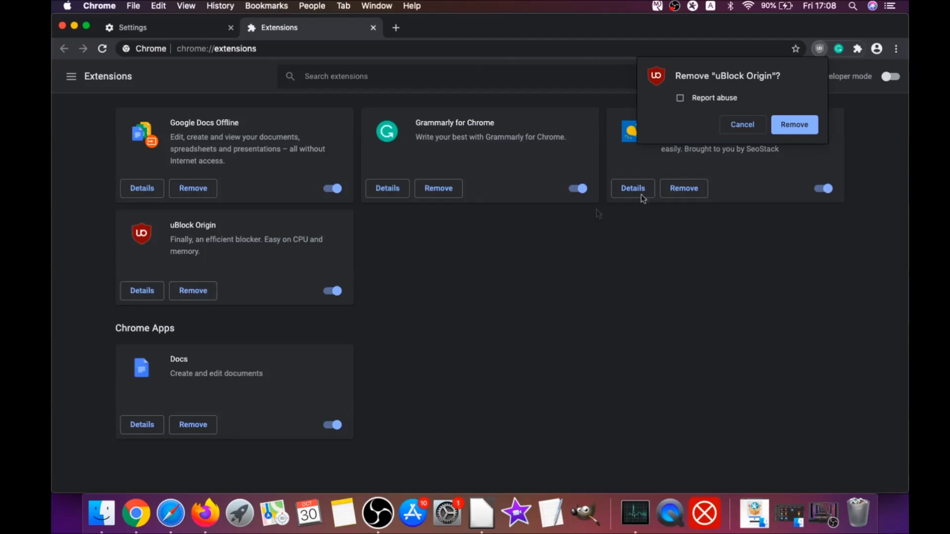
left_click(807, 124)
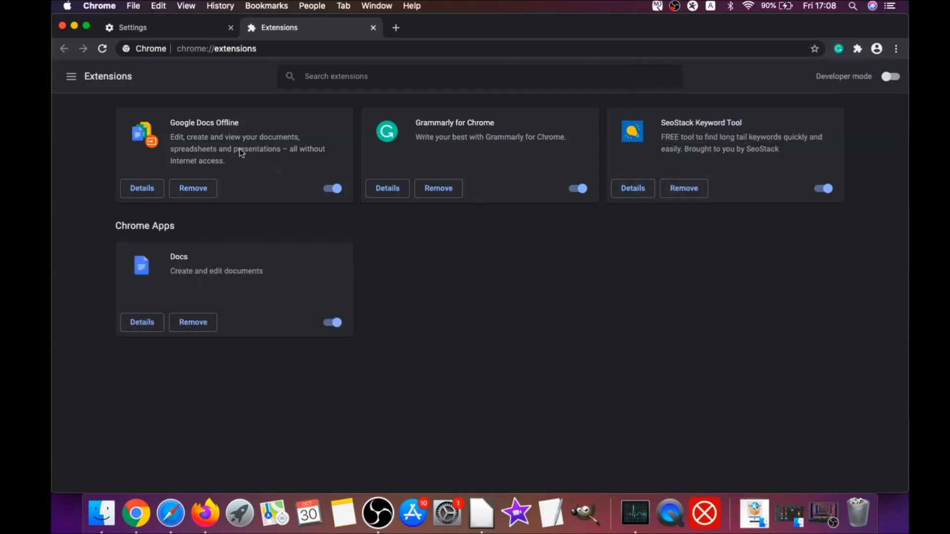
left_click(74, 26)
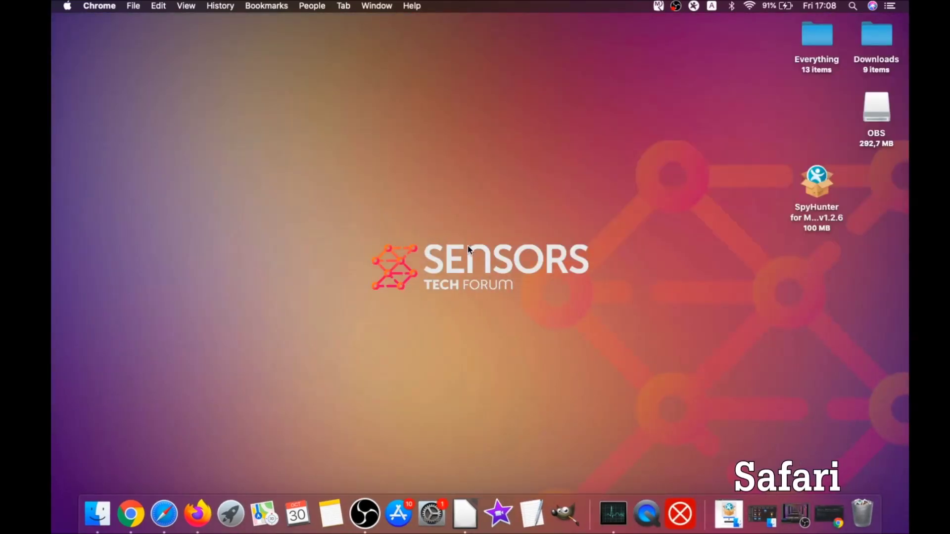
In Safari Preferences, change the search engine from Yahoo to Google.
left_click(163, 514)
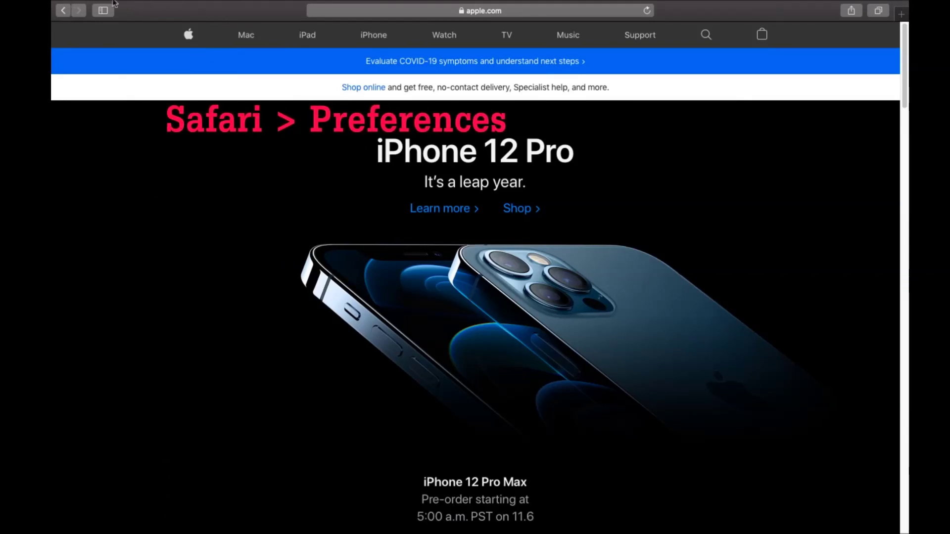
mouse_move(114, 3)
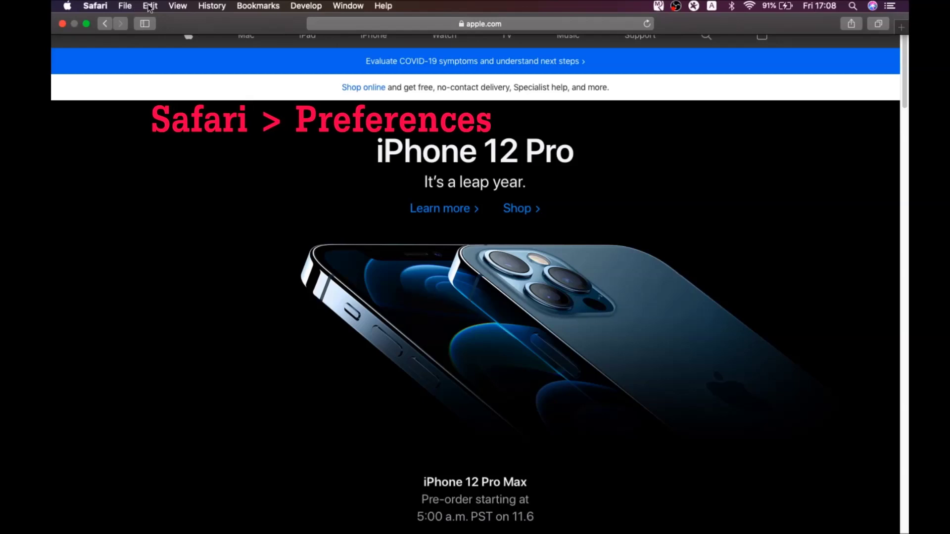
left_click(94, 6)
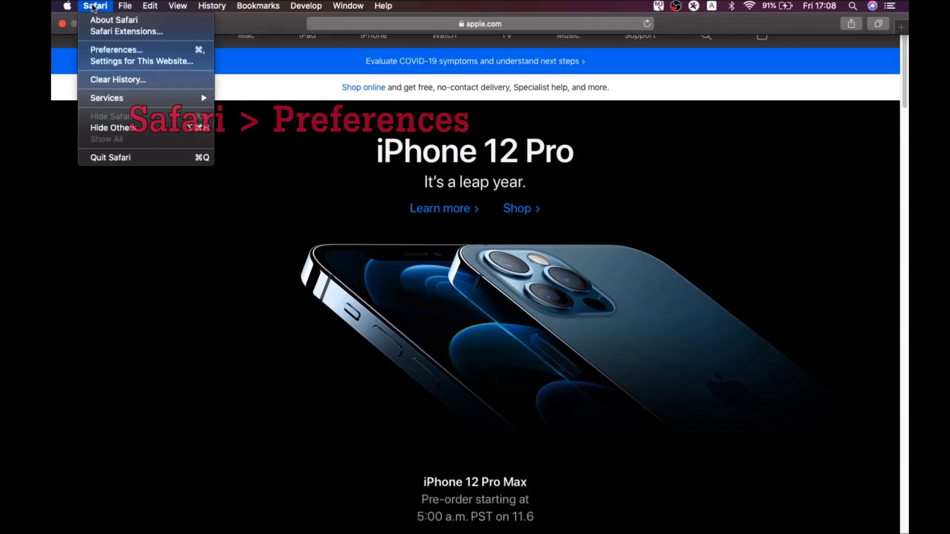
left_click(120, 50)
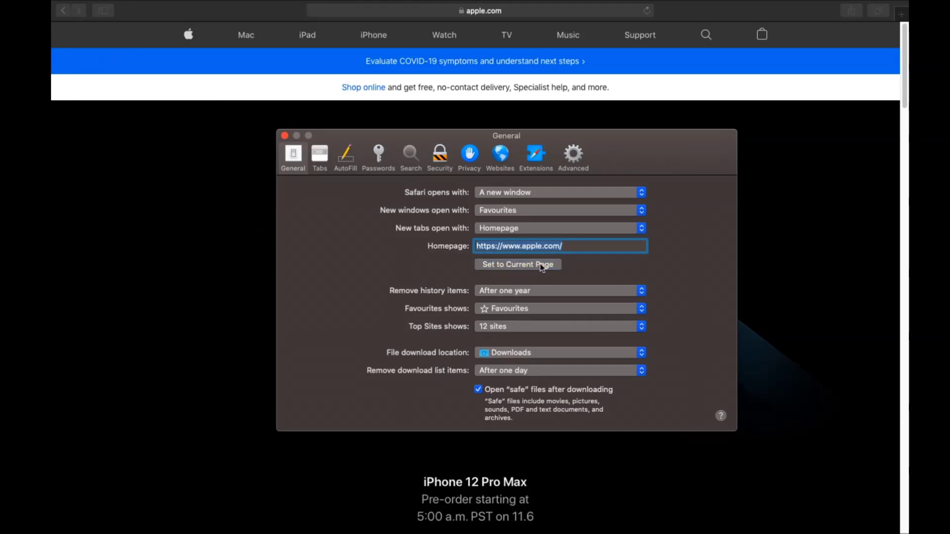
left_click(564, 246)
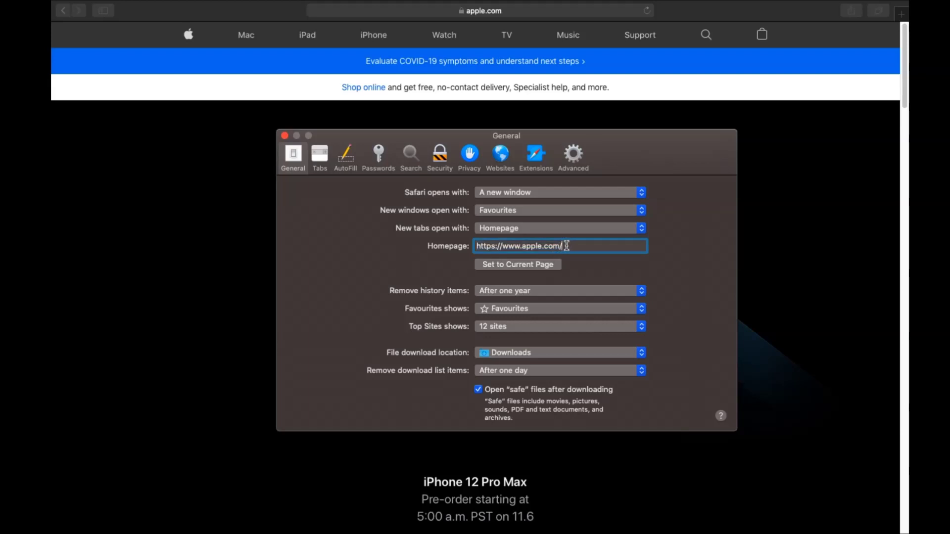
left_click(413, 155)
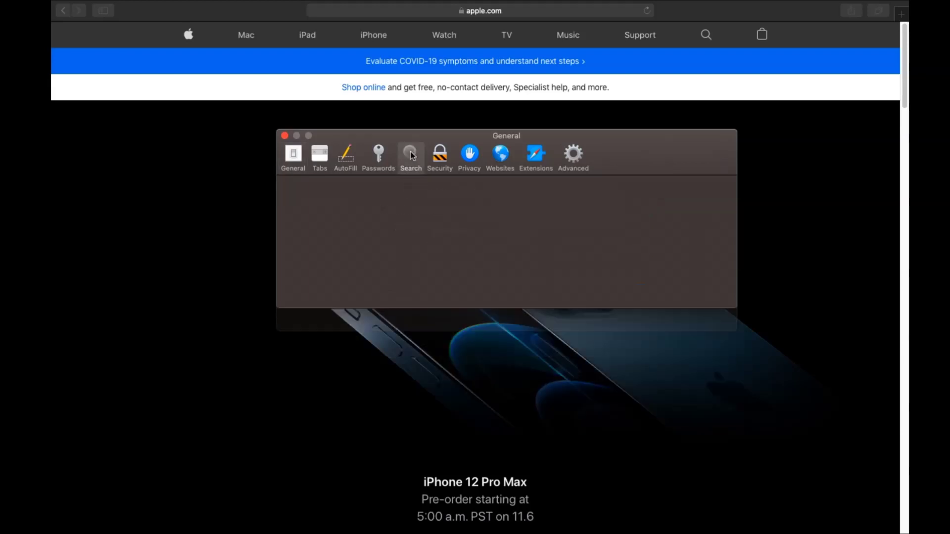
left_click(455, 192)
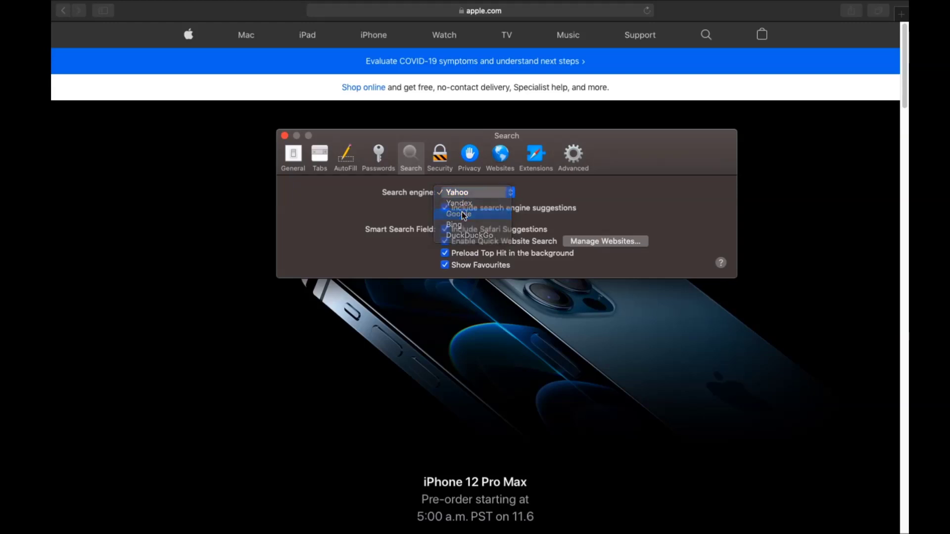
left_click(464, 214)
Uninstall the Porn Block Plus extension and reveal its app in Finder.
left_click(530, 165)
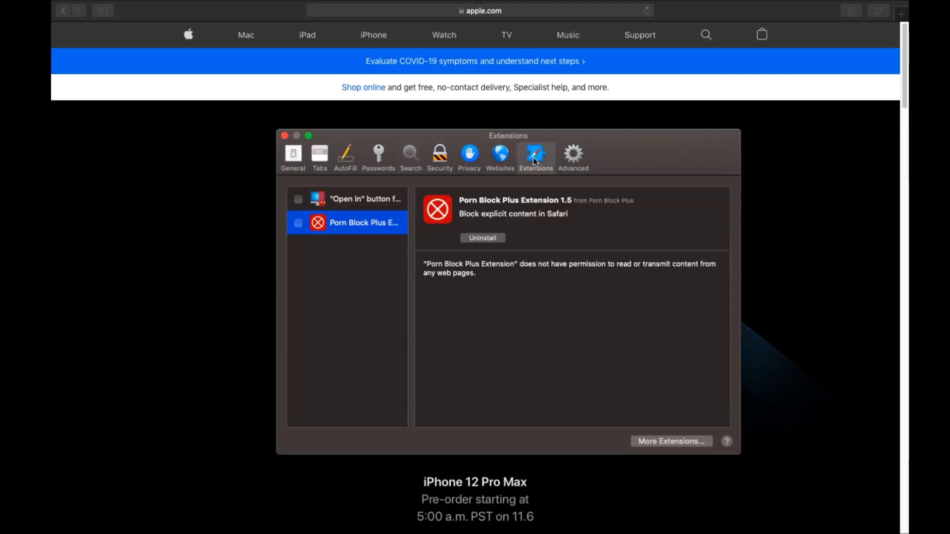
left_click(479, 239)
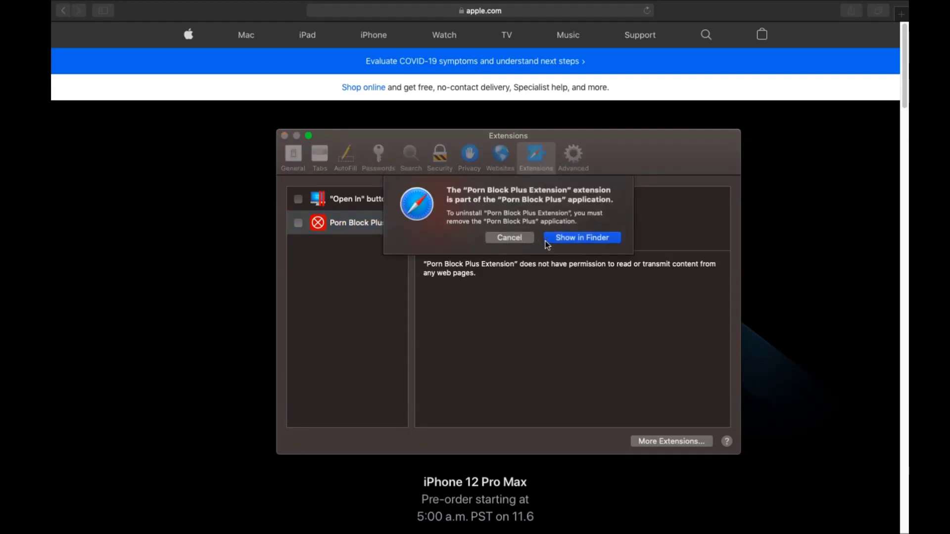
left_click(550, 242)
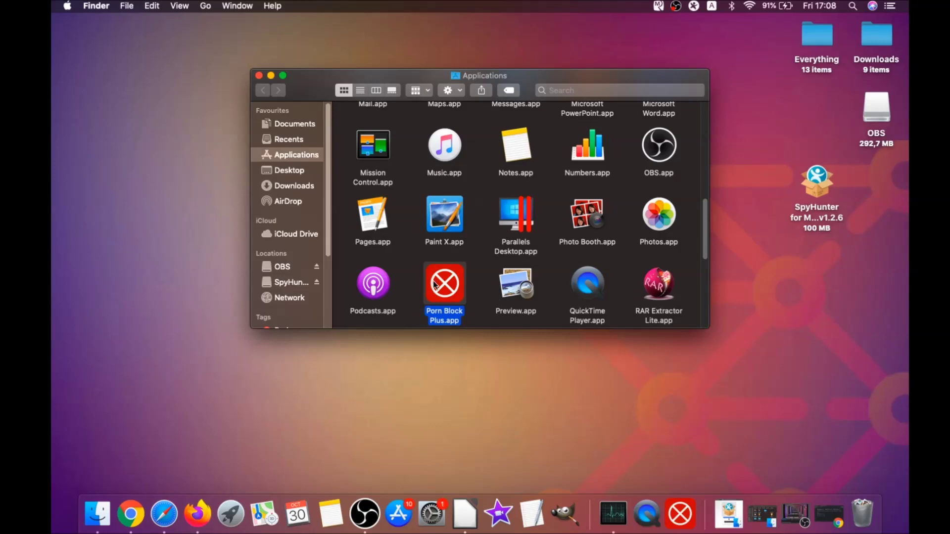
Move Porn Block Plus.app to the Bin, authorising with the account password.
left_click_drag(434, 284, 861, 507)
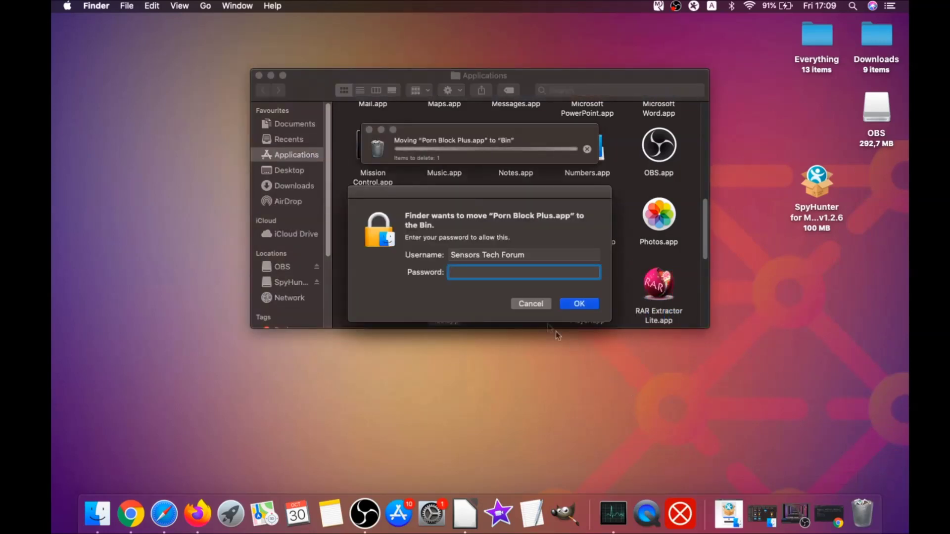
type("****")
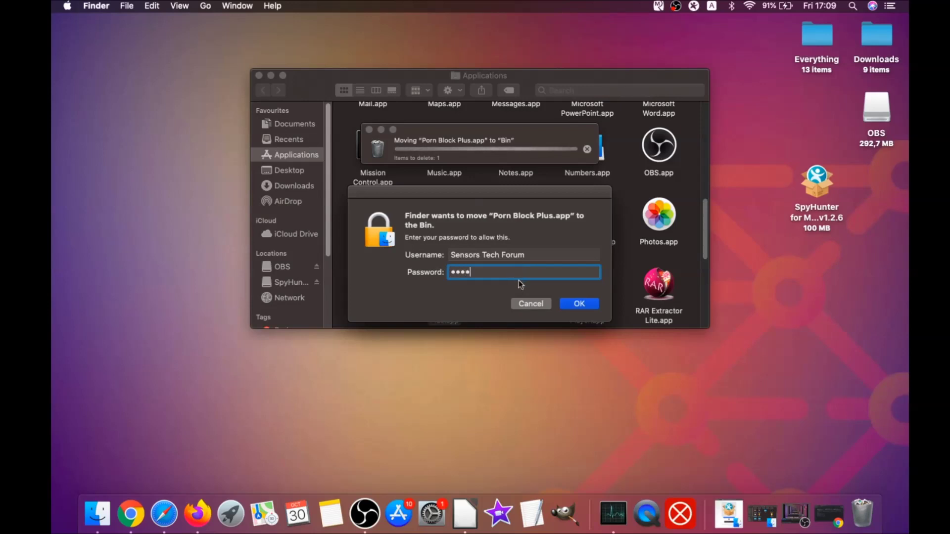
type("****")
left_click(574, 304)
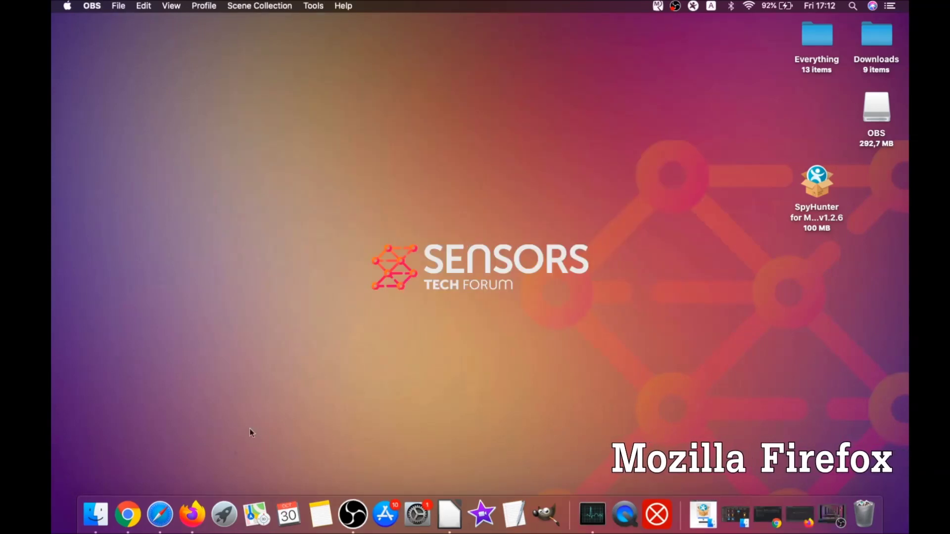
Open Firefox's Add-ons Manager and remove the alice gear dice extension.
left_click(192, 515)
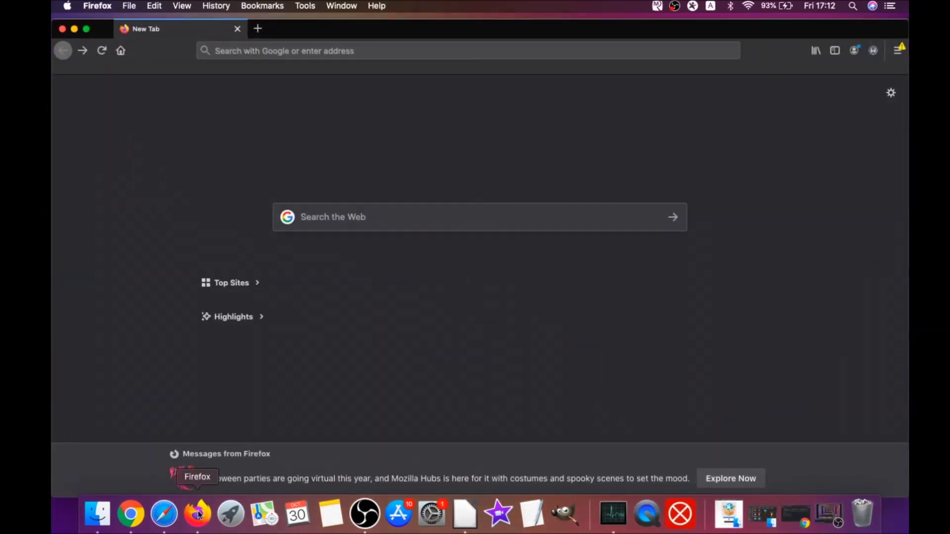
left_click(895, 52)
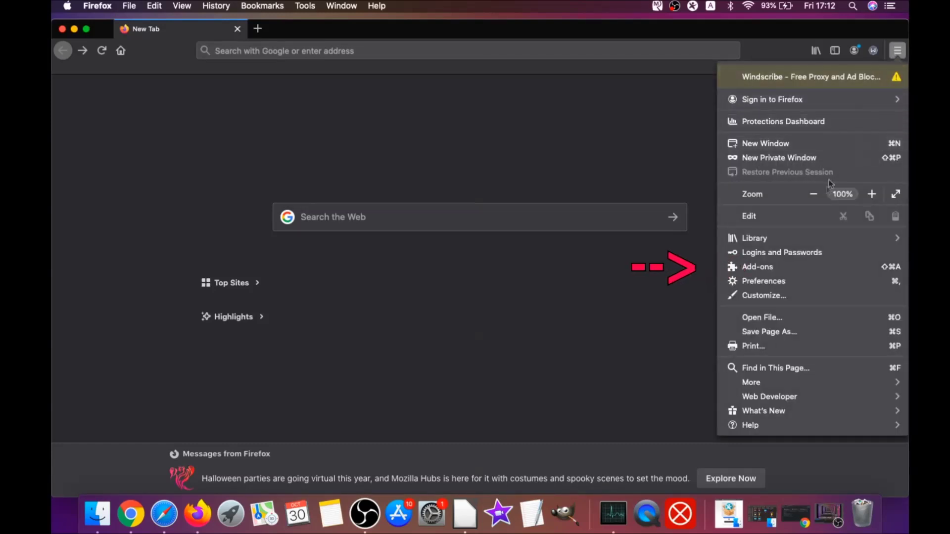
left_click(784, 270)
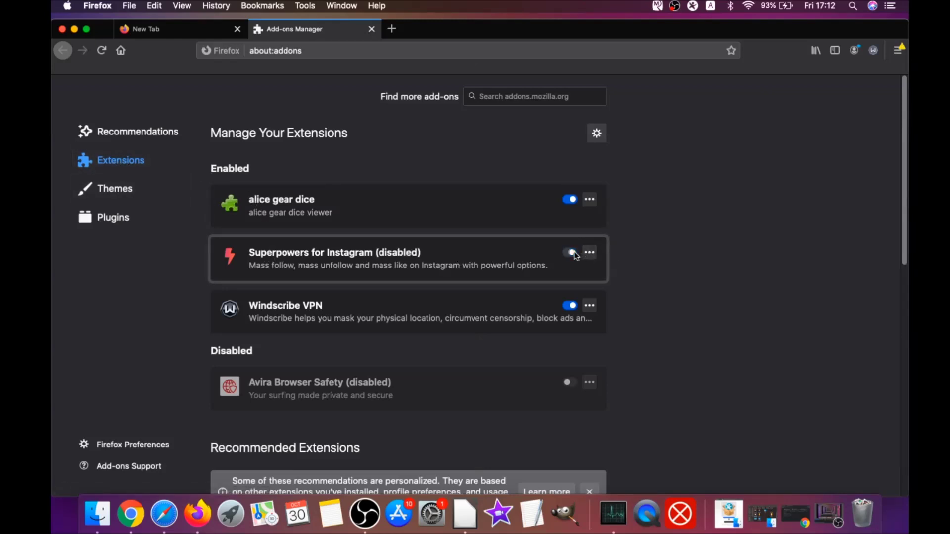
left_click(573, 201)
left_click(589, 200)
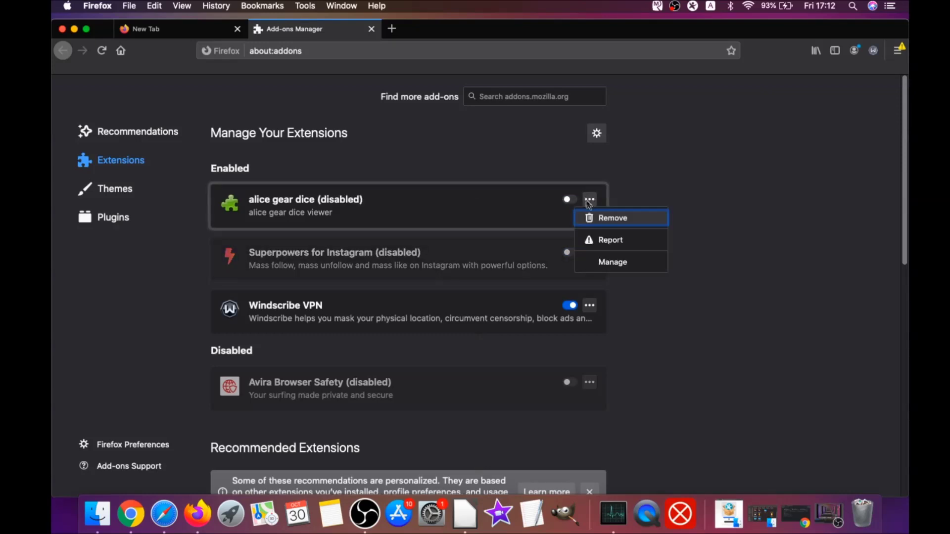
left_click(603, 219)
left_click(540, 138)
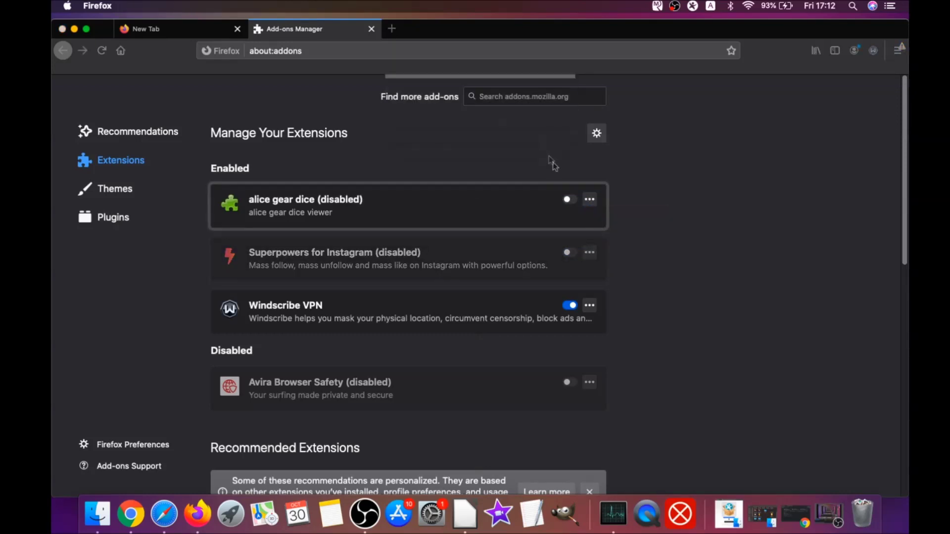
Remove the Superpowers for Instagram extension from Firefox.
left_click(589, 237)
left_click(600, 256)
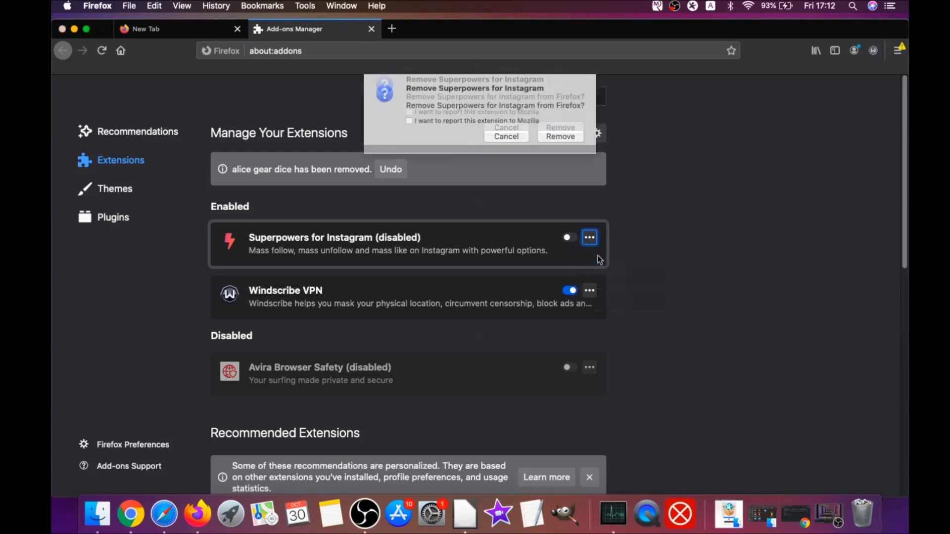
left_click(568, 136)
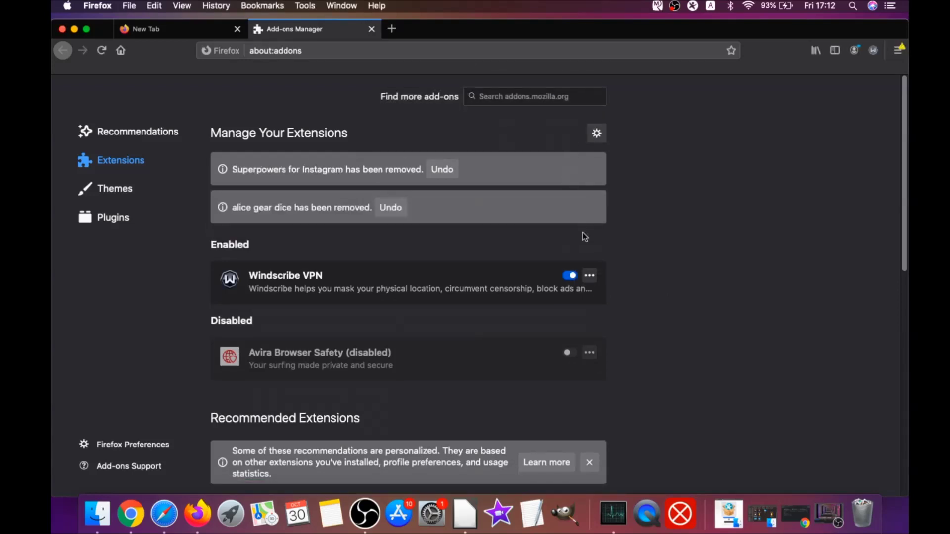
Refresh Firefox to its defaults from the about:support troubleshooting page.
left_click(286, 53)
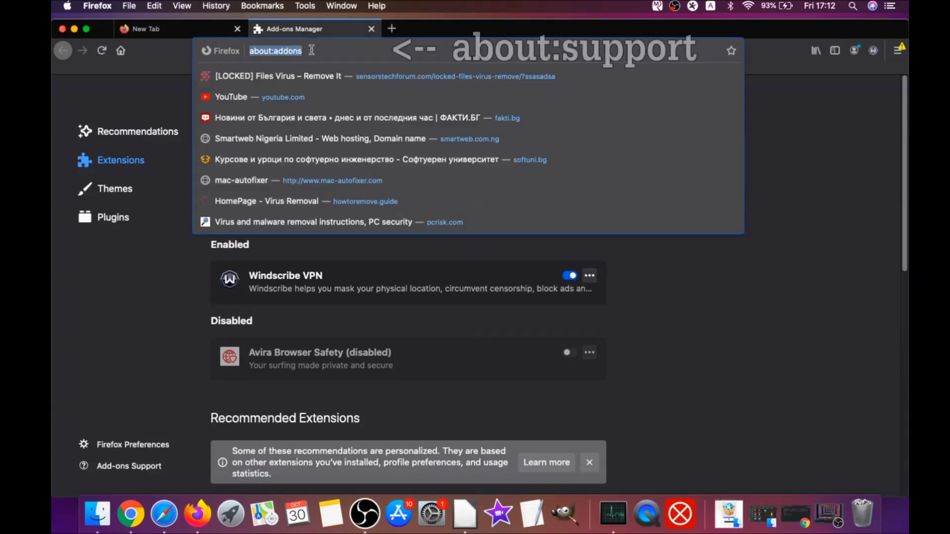
type("a")
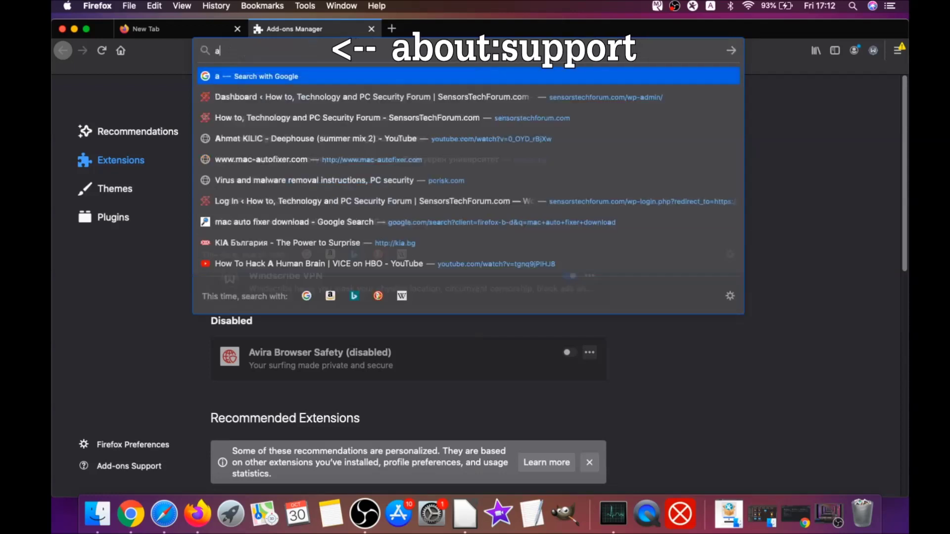
type("bout:support")
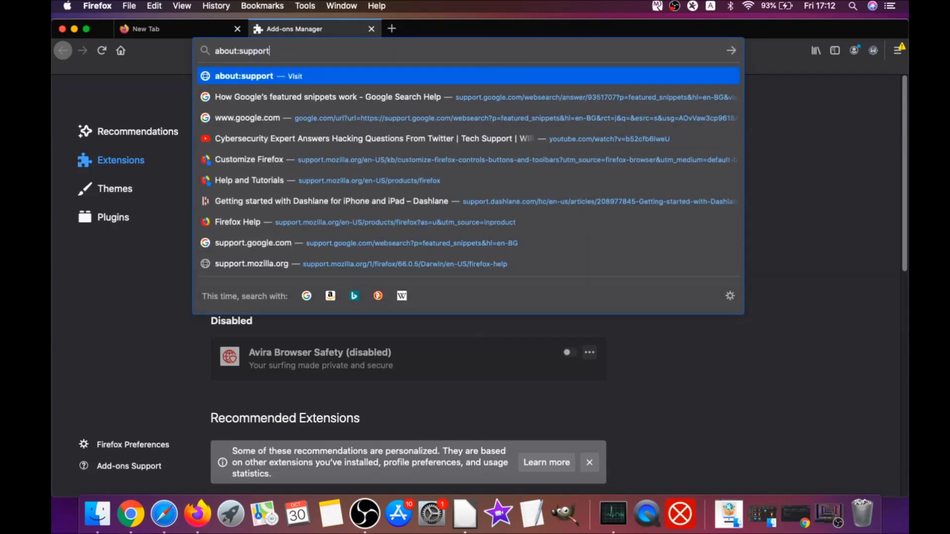
key("Return")
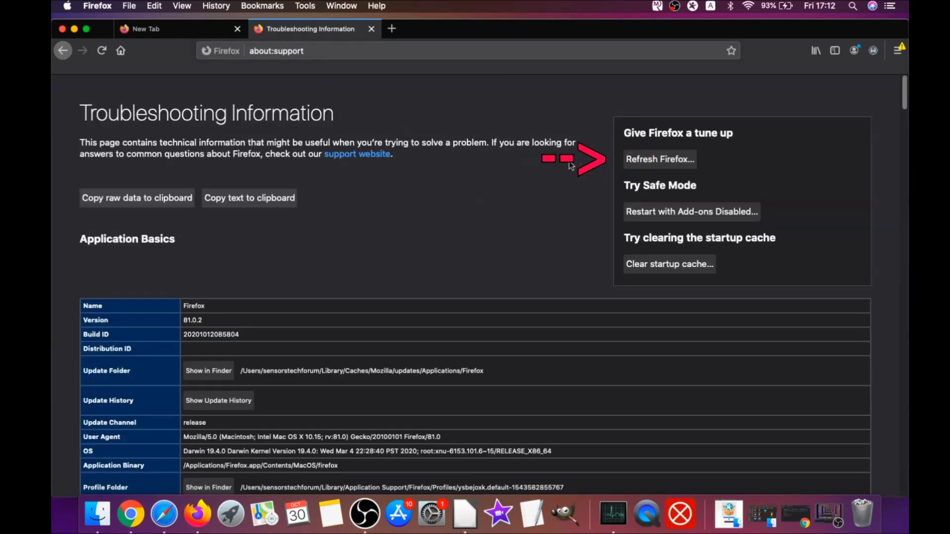
left_click(658, 165)
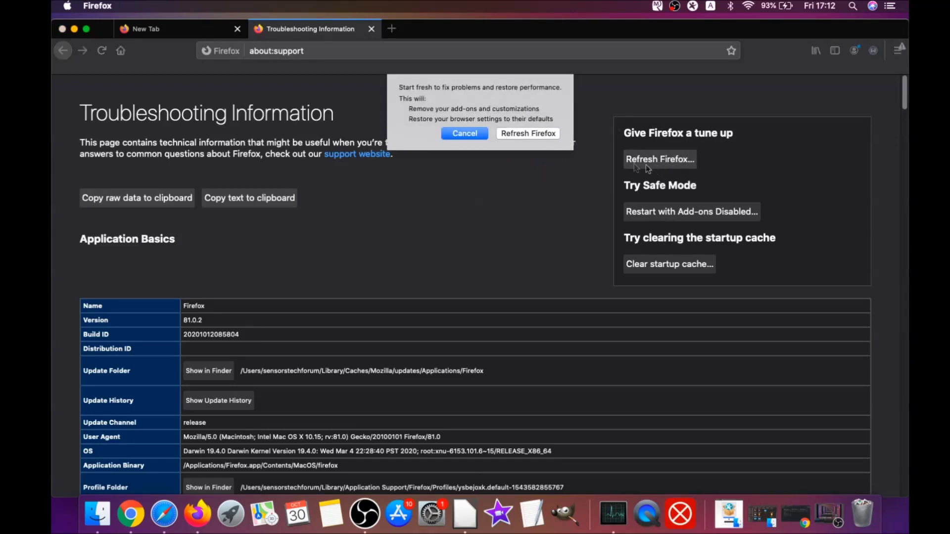
left_click(527, 135)
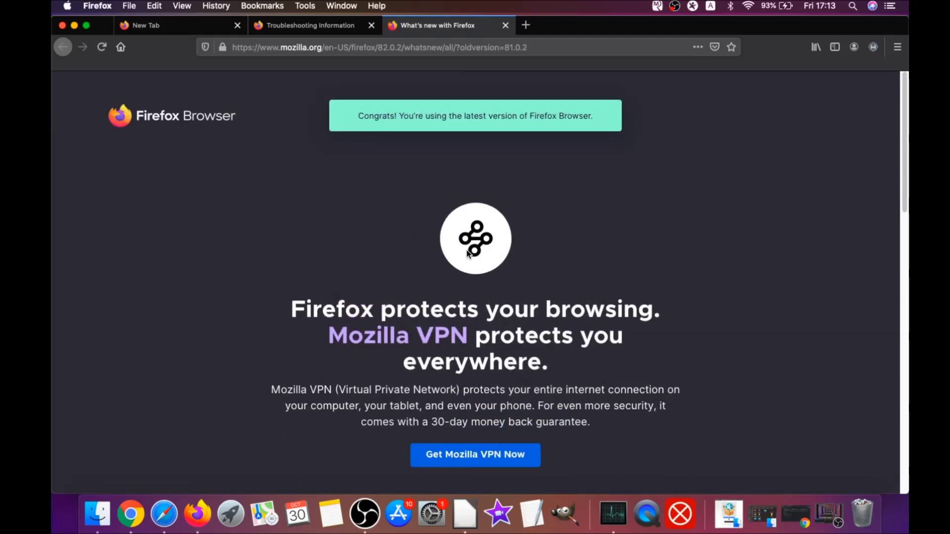
left_click_drag(367, 114, 590, 114)
scroll(463, 247, "down", 4)
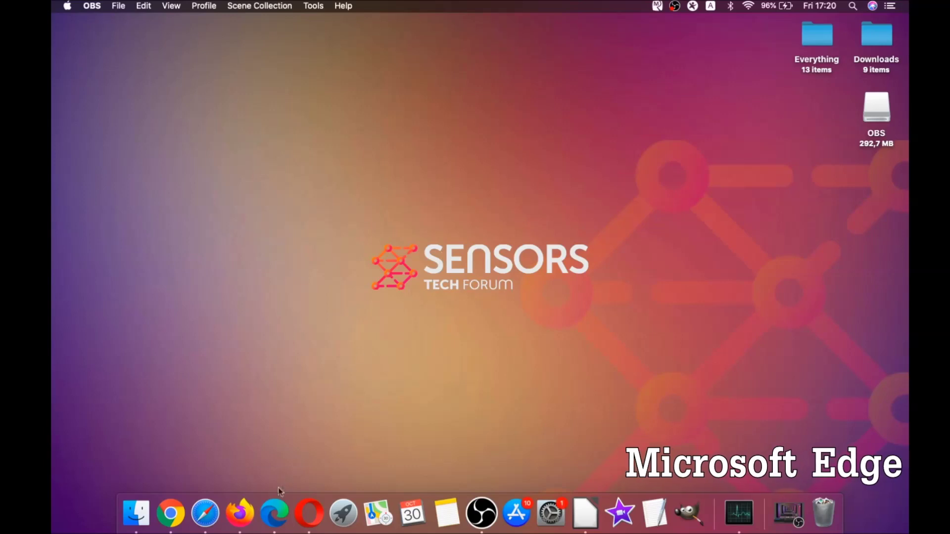
Launch Microsoft Edge and start entering edge://settings/clear in the address bar.
left_click(275, 511)
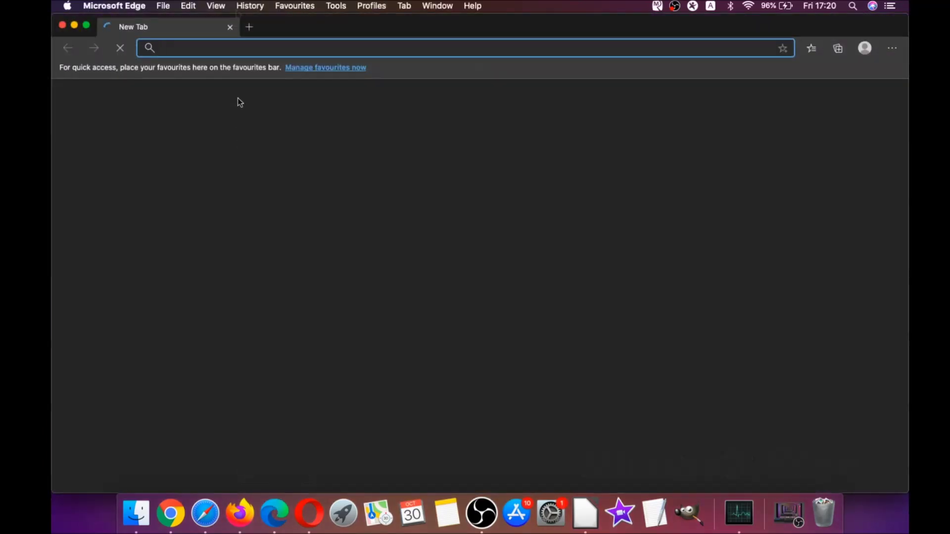
type("edge")
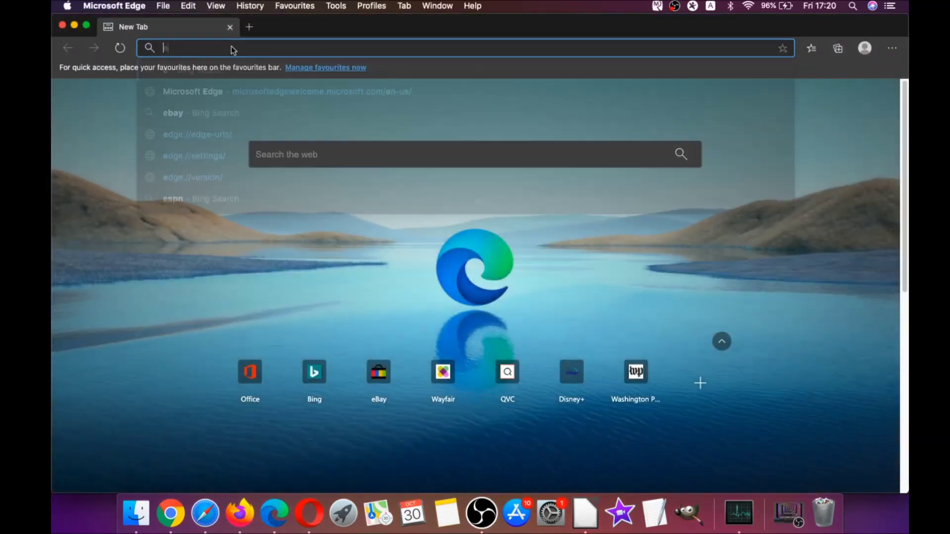
type("://")
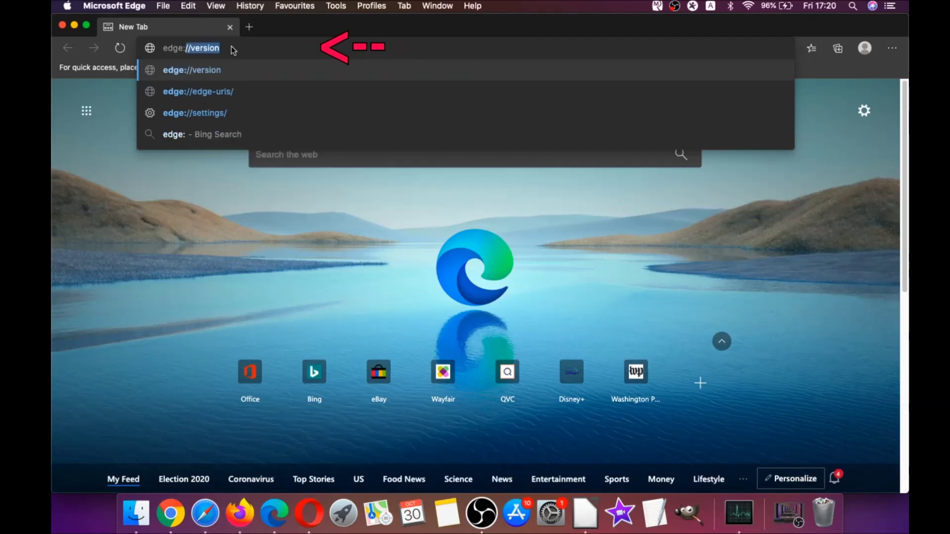
type("settings")
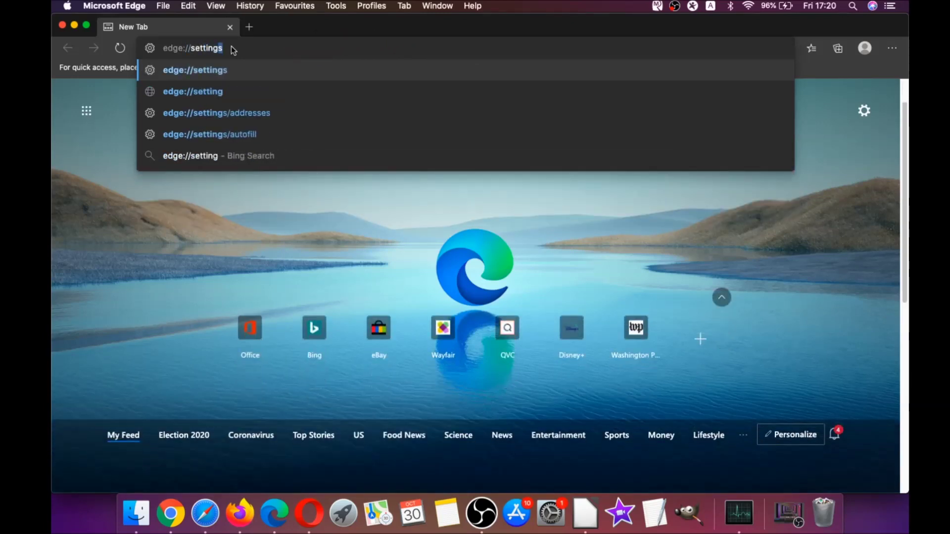
type("/clearBrowserData")
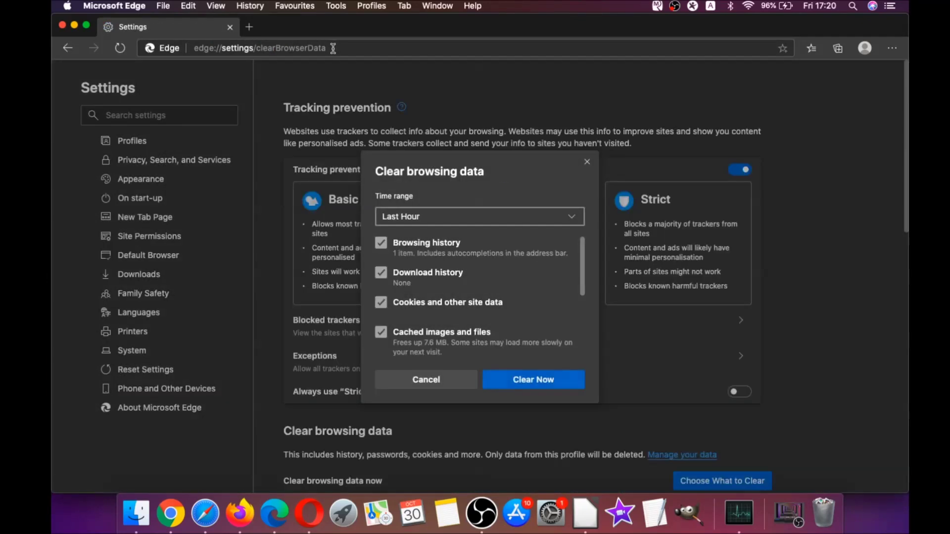
Clear Edge browsing data for All Time, including autofill form data, then close the window.
left_click(443, 220)
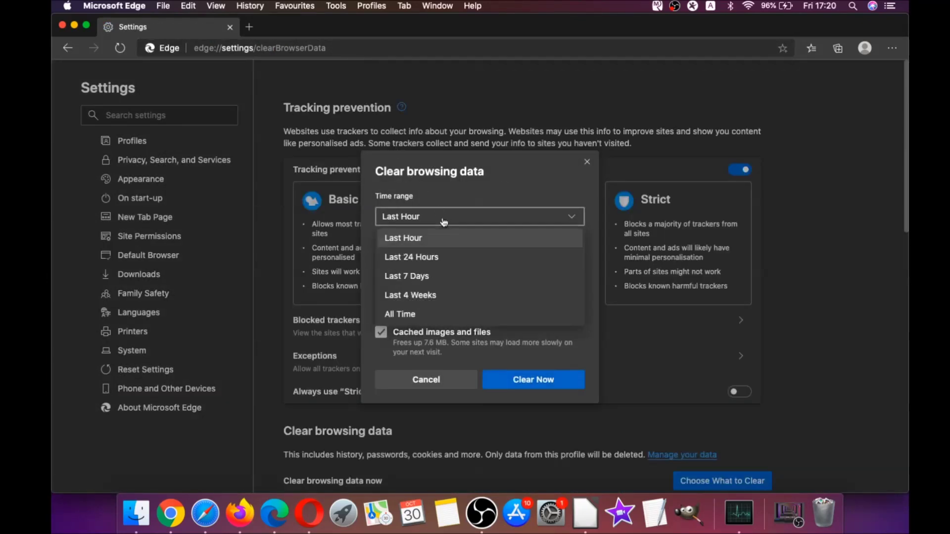
left_click(405, 314)
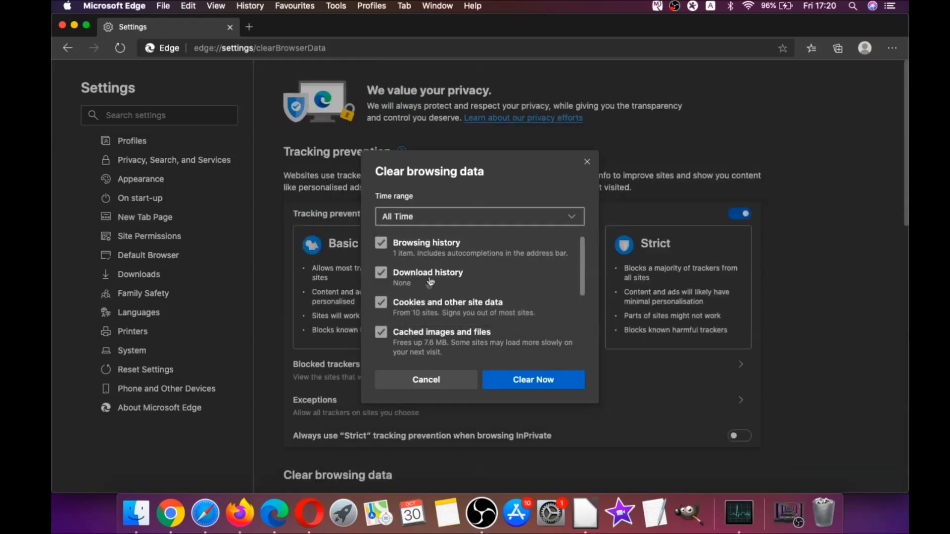
scroll(429, 281, "down", 5)
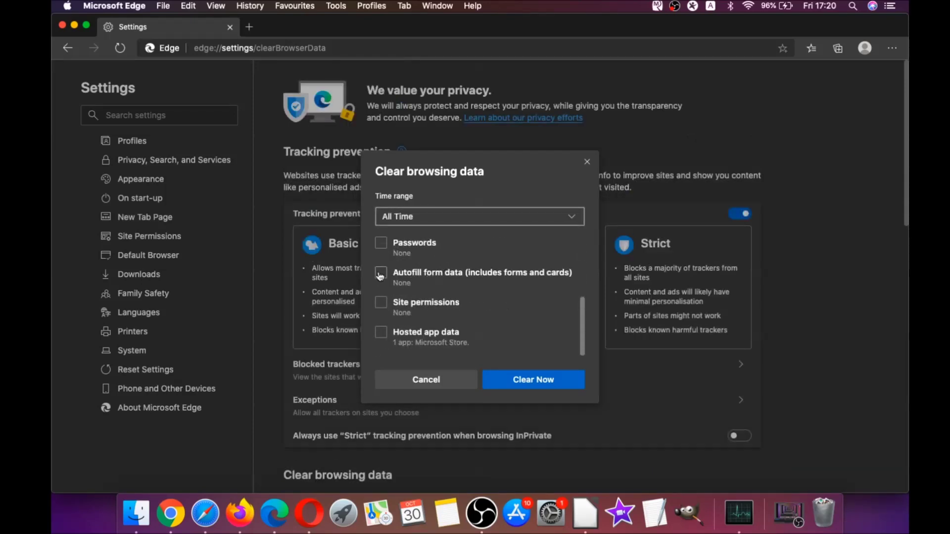
left_click(380, 273)
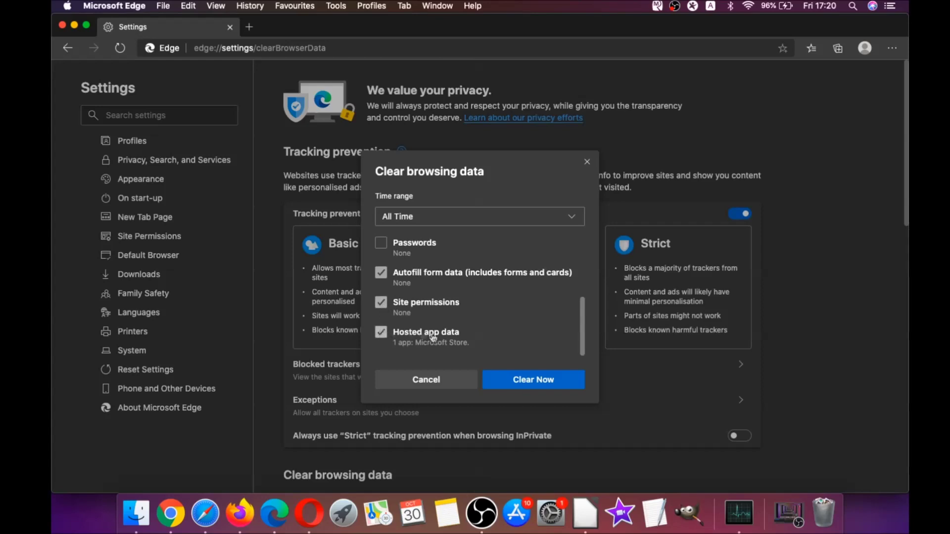
left_click(513, 377)
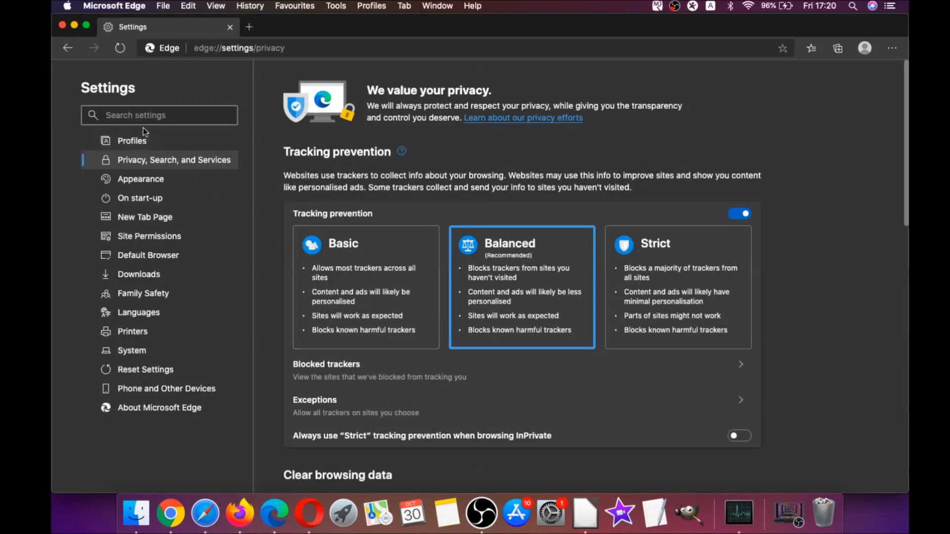
left_click(62, 26)
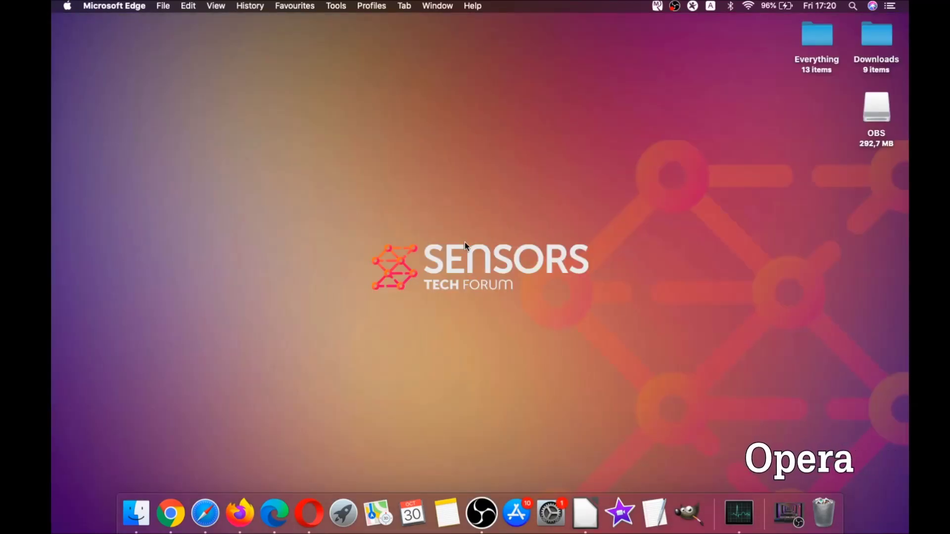
Launch Opera full screen and go to opera://settings/clearBrowserData.
left_click(316, 503)
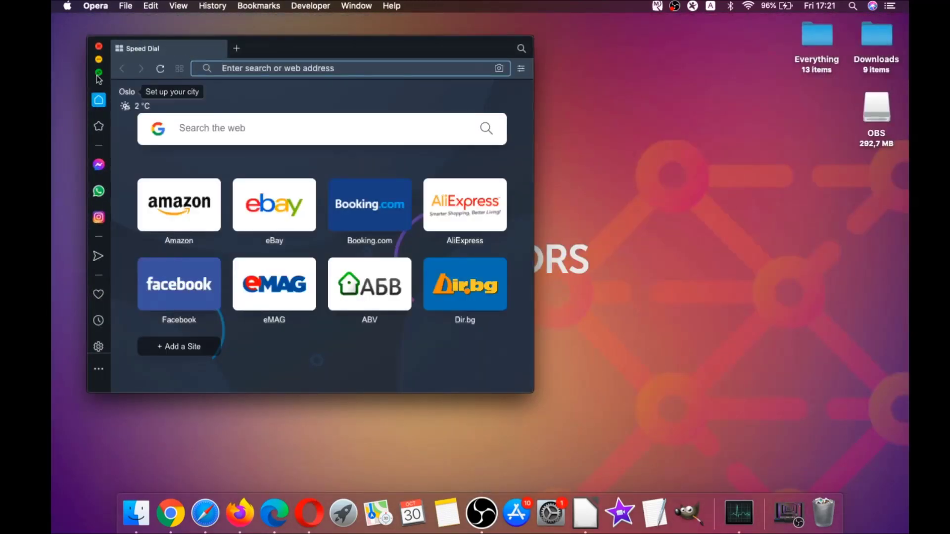
left_click(99, 73)
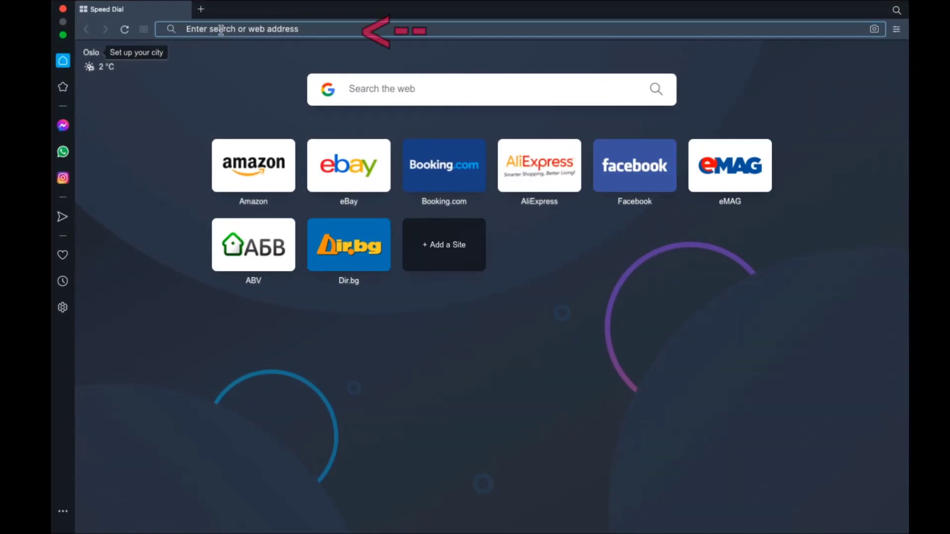
type("opera:")
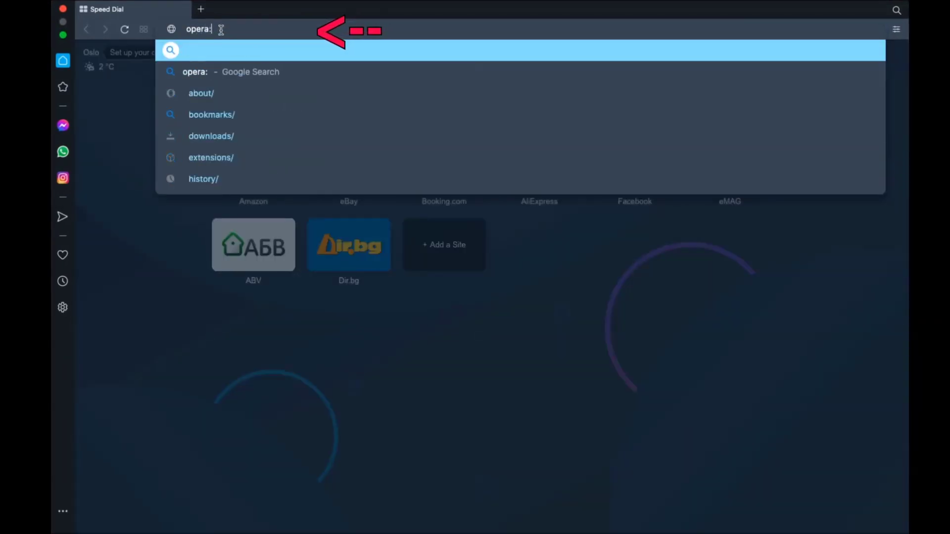
type("//setting")
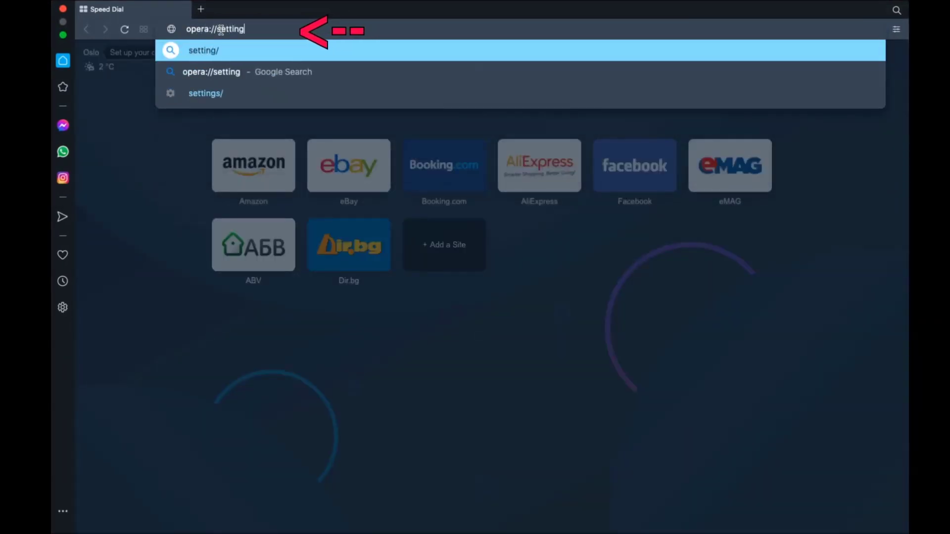
type("s/clearBrowserDa")
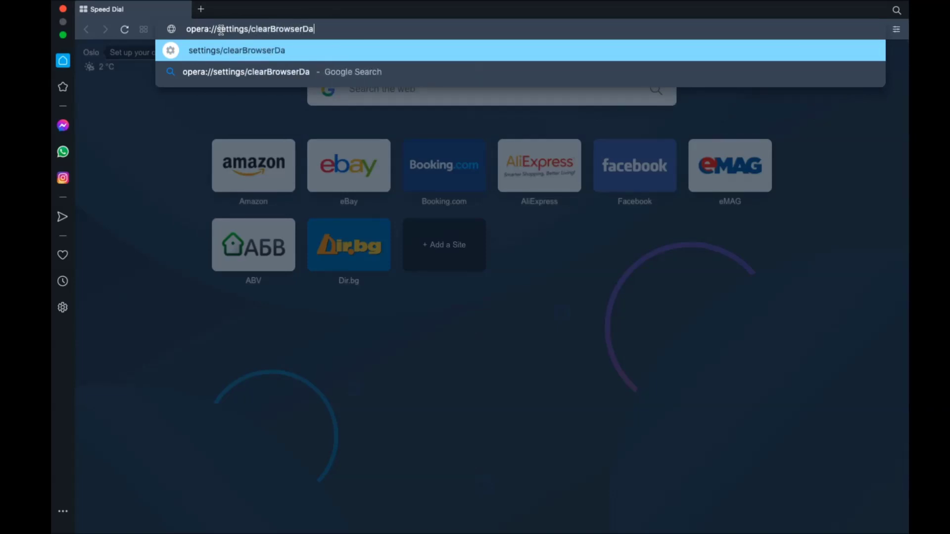
type("ta")
key("Return")
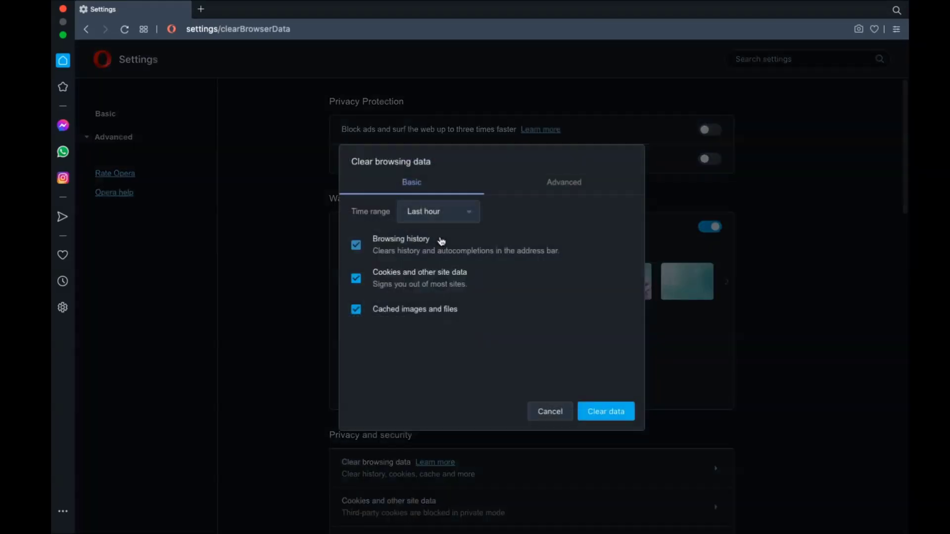
On Opera's Advanced tab, set the time range to All time and clear the data.
left_click(452, 218)
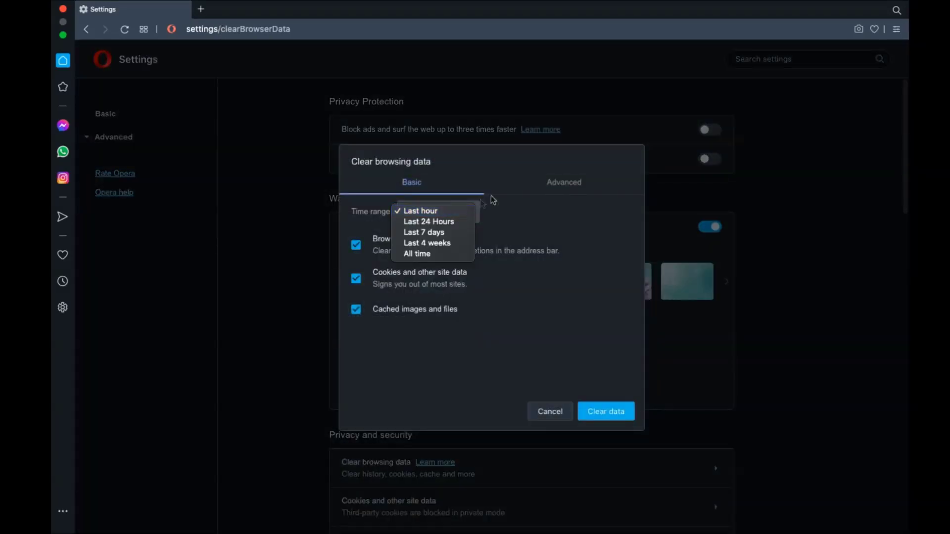
left_click(536, 185)
left_click(556, 186)
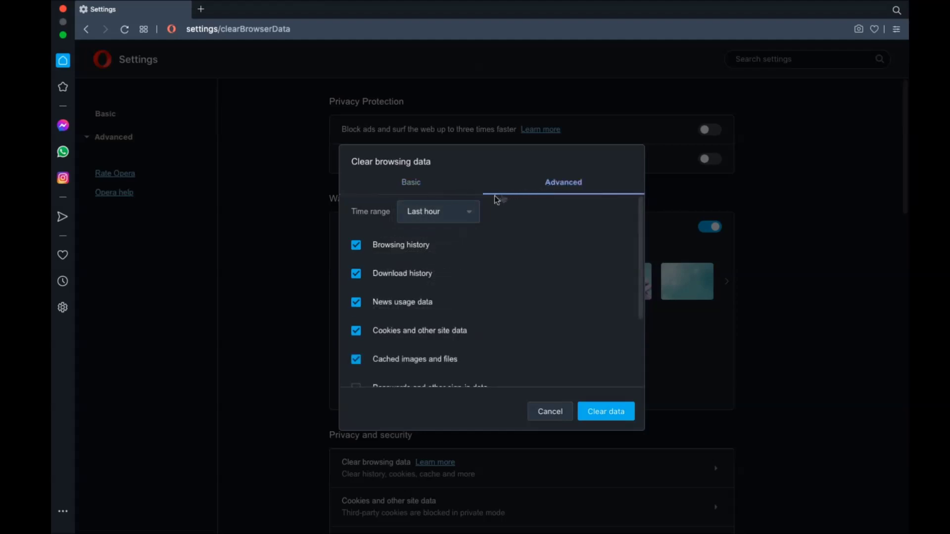
left_click(445, 212)
left_click(438, 254)
scroll(437, 253, "down", 3)
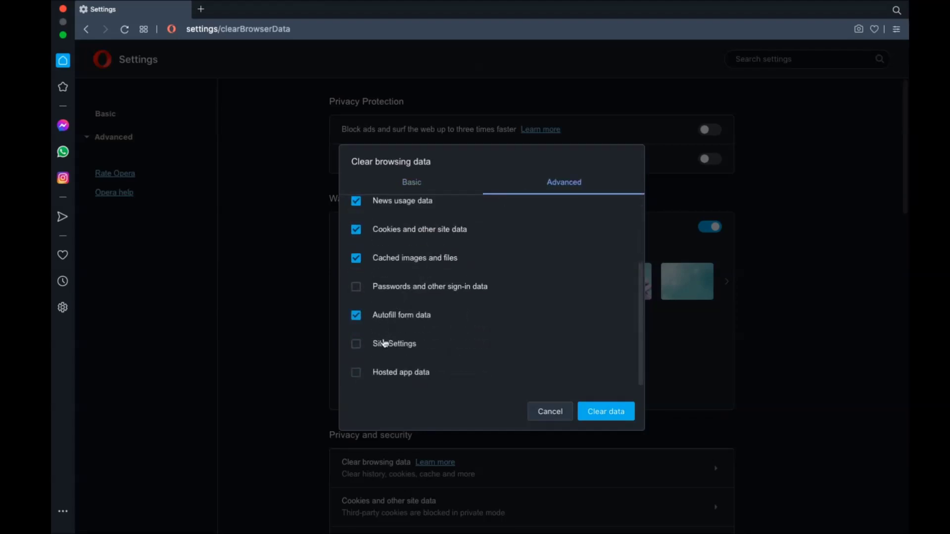
left_click(604, 414)
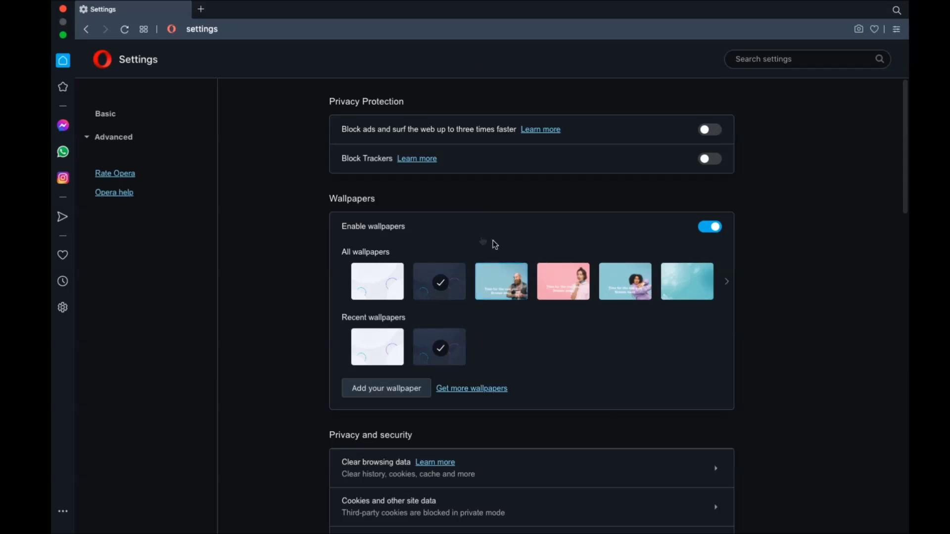
Close the Opera window to return to the desktop.
left_click(62, 7)
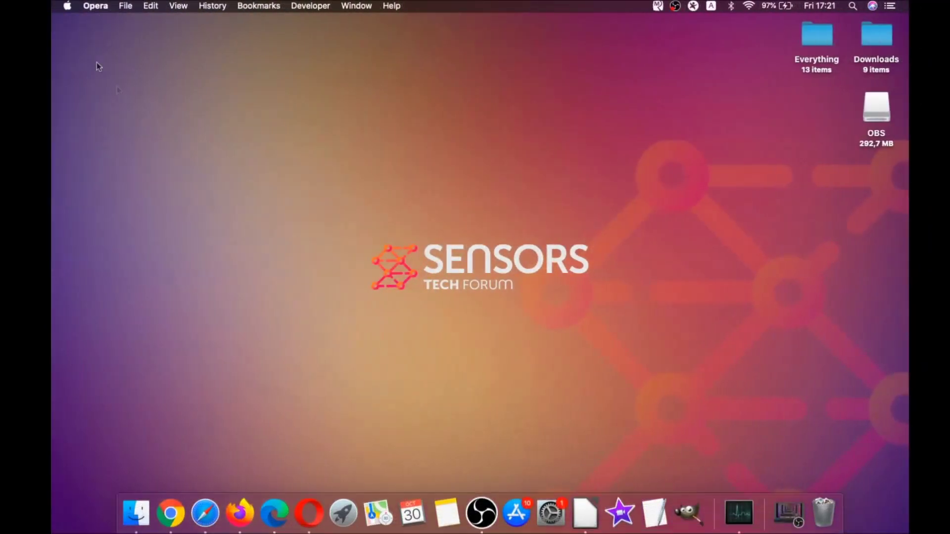